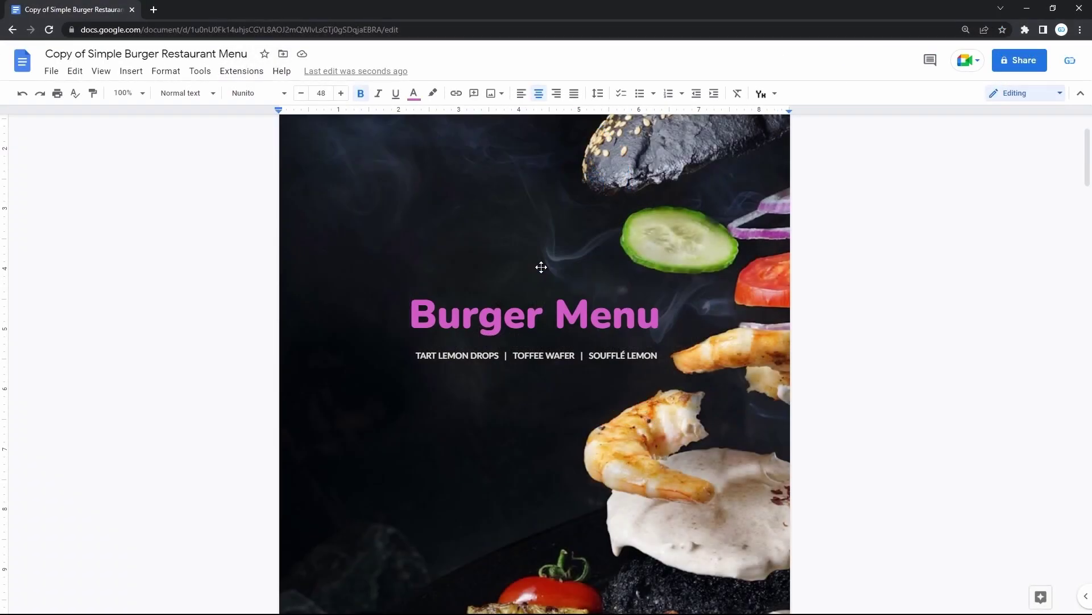
Scroll down through the current page
scroll(541, 267, "down", 5)
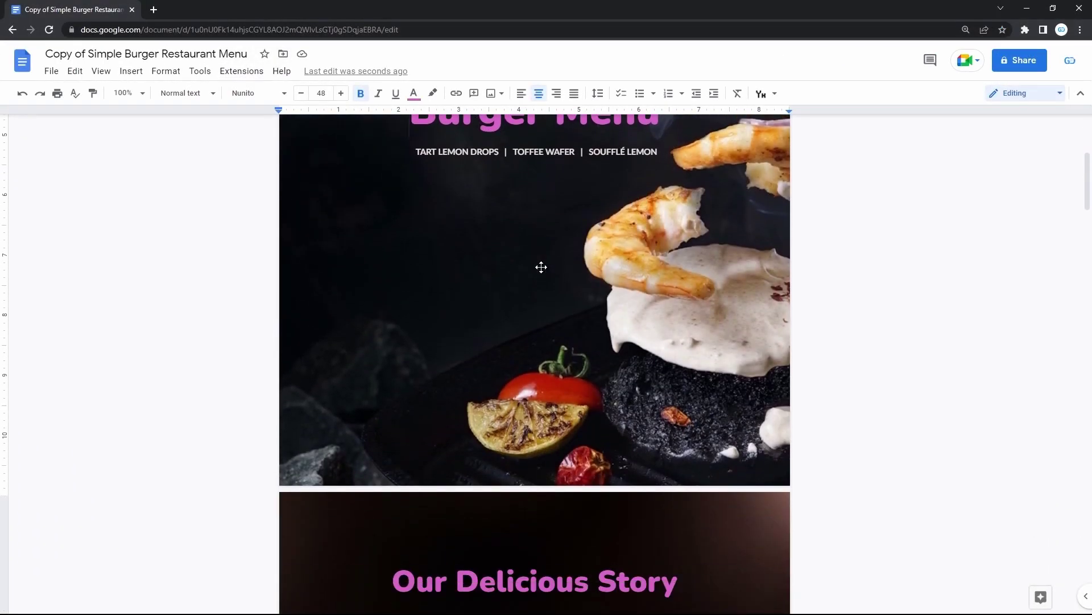
scroll(541, 267, "down", 4)
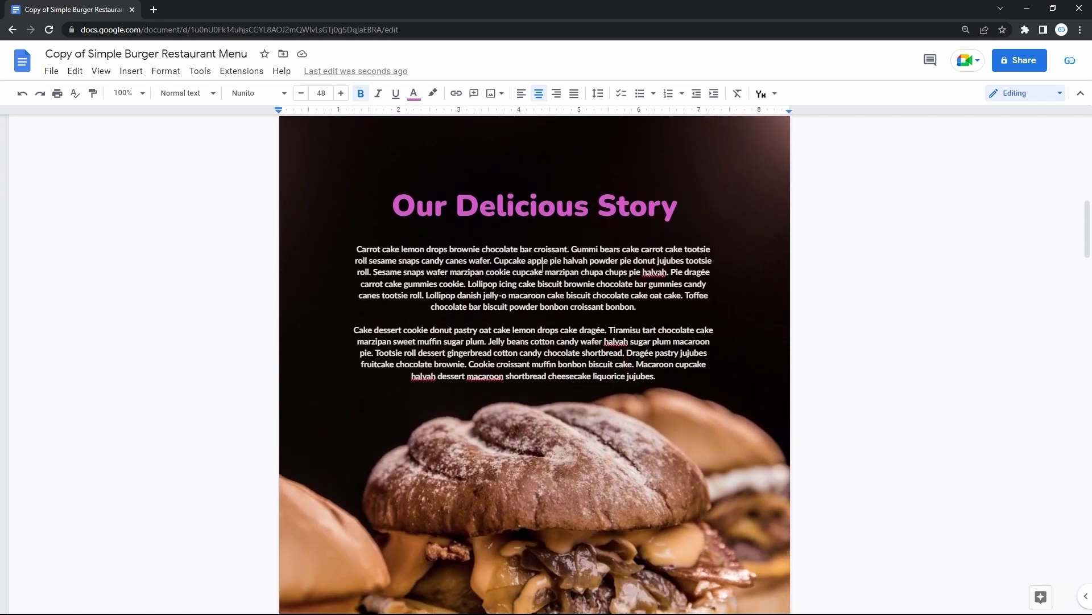
scroll(541, 267, "down", 8)
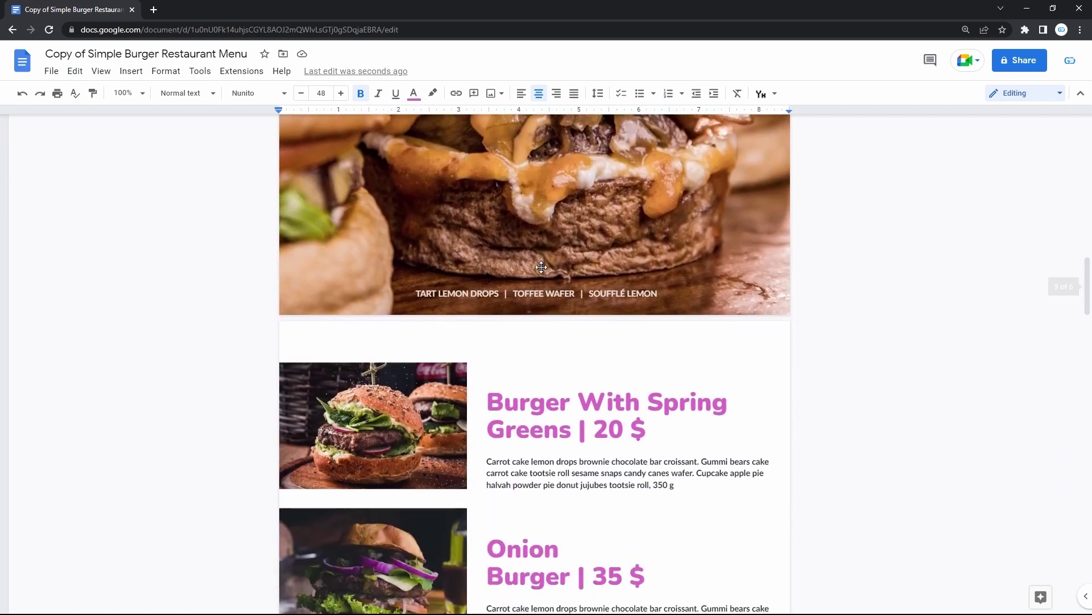
scroll(541, 267, "down", 3)
scroll(543, 268, "down", 2)
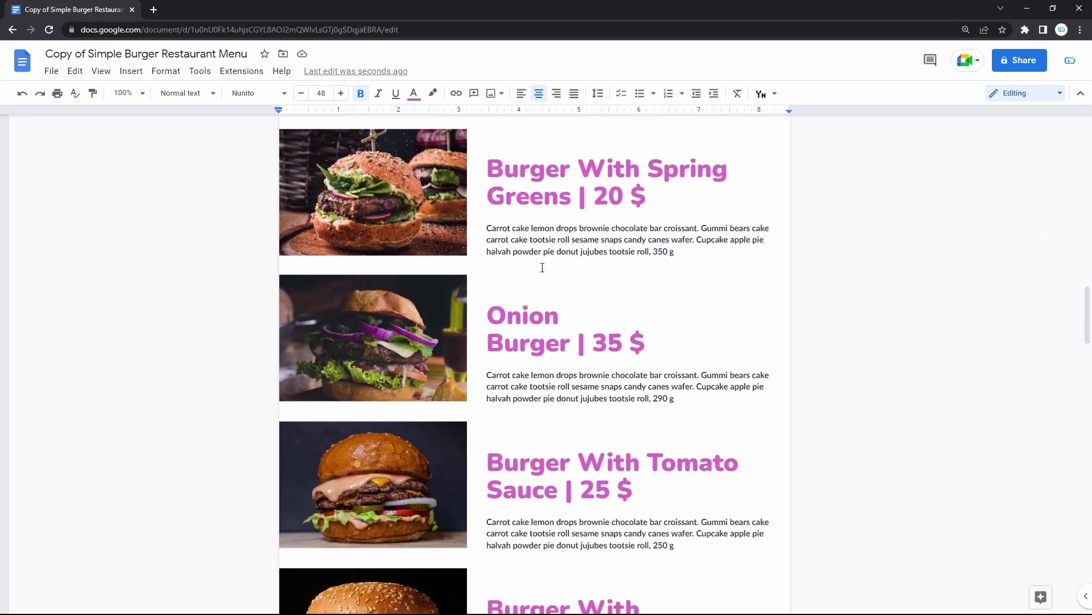
scroll(542, 268, "down", 6)
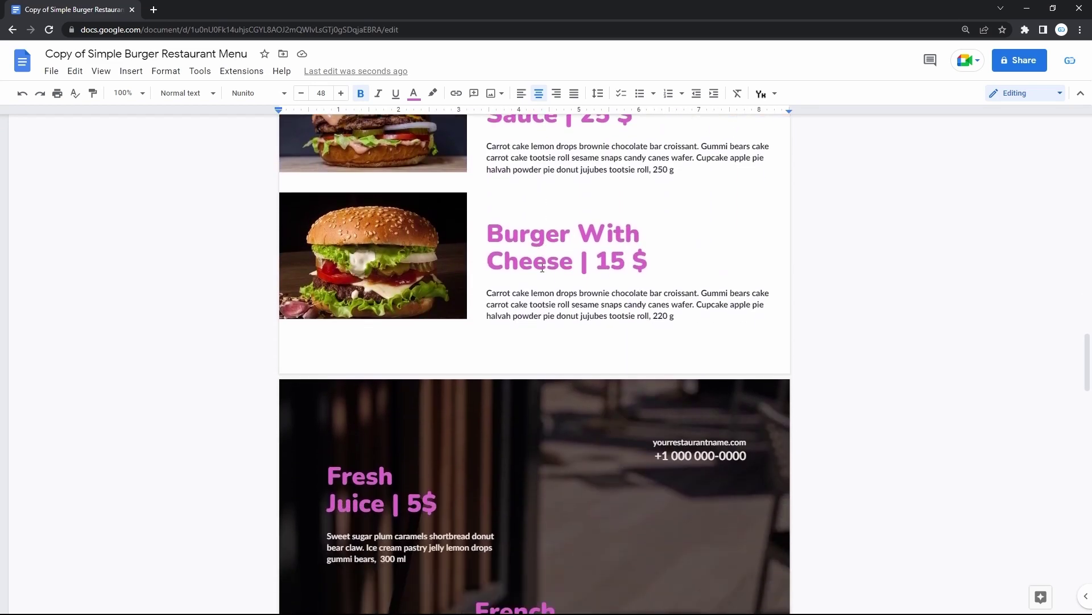
scroll(543, 267, "down", 5)
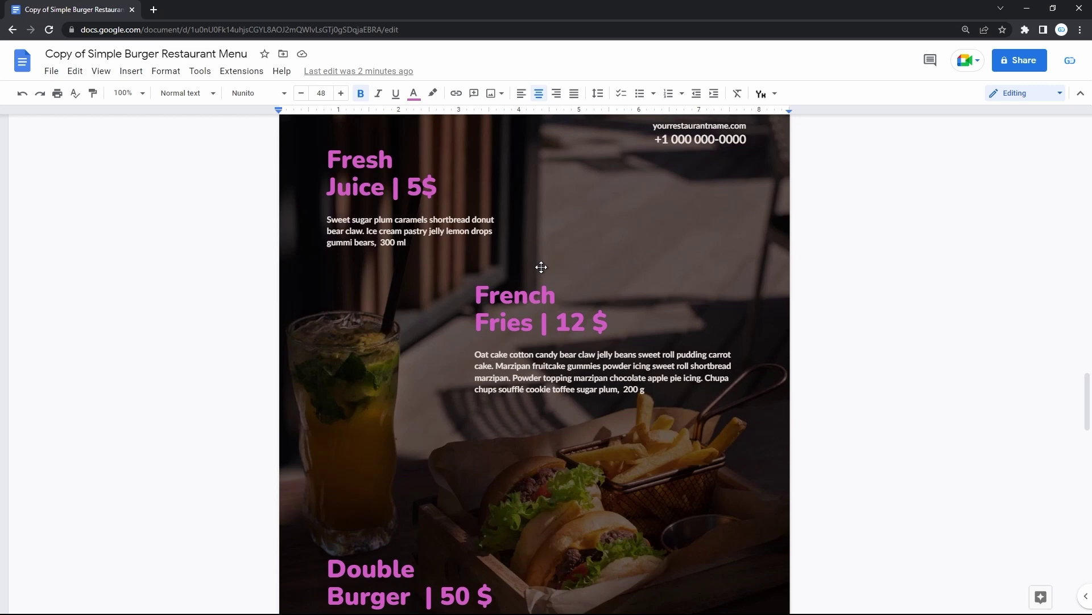
scroll(541, 267, "down", 8)
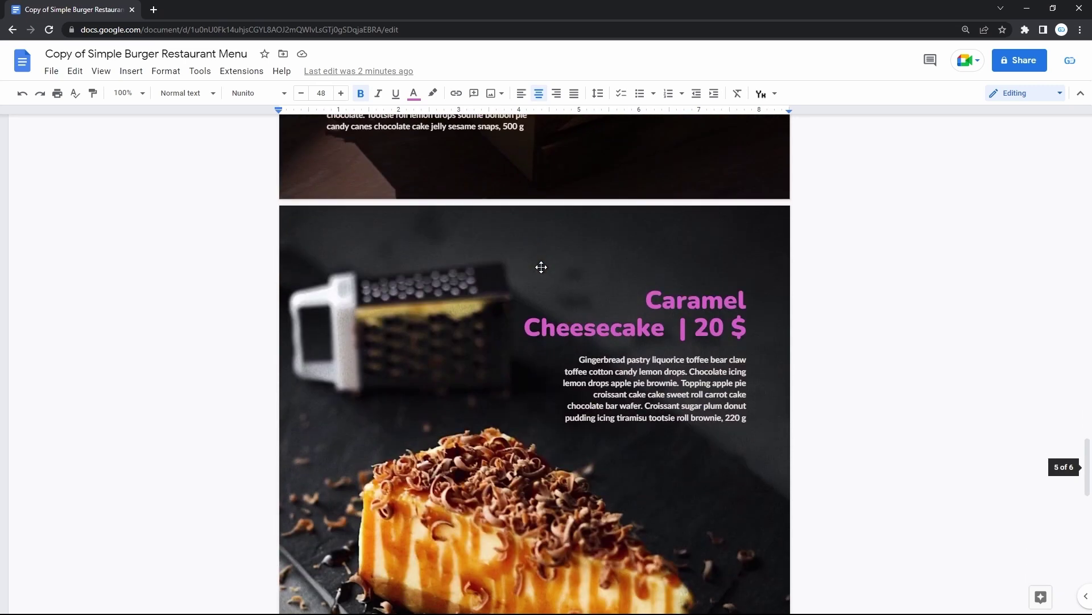
scroll(541, 267, "down", 2)
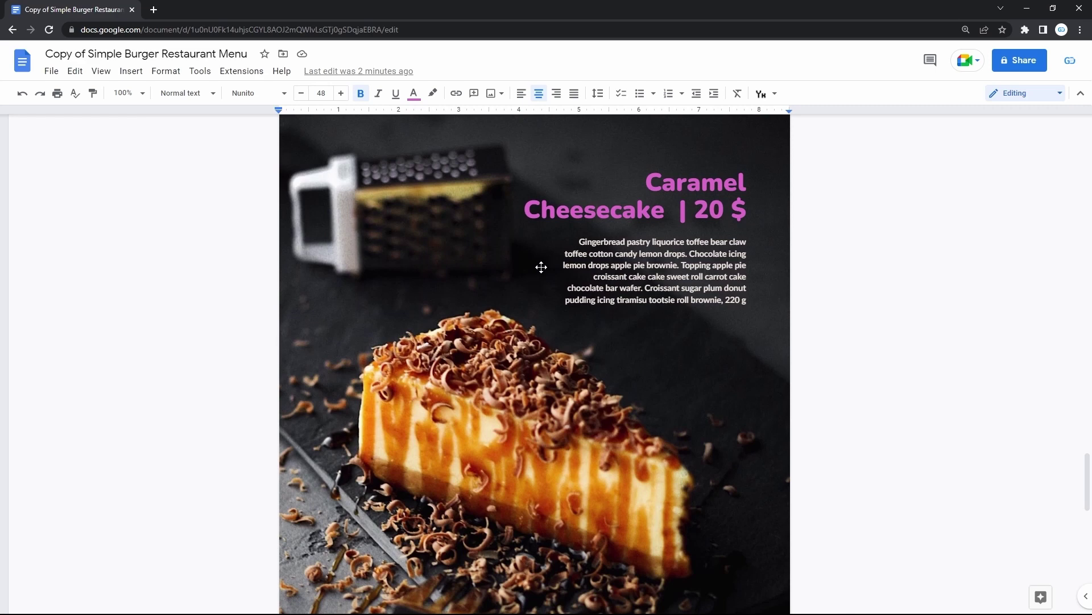
scroll(541, 267, "down", 11)
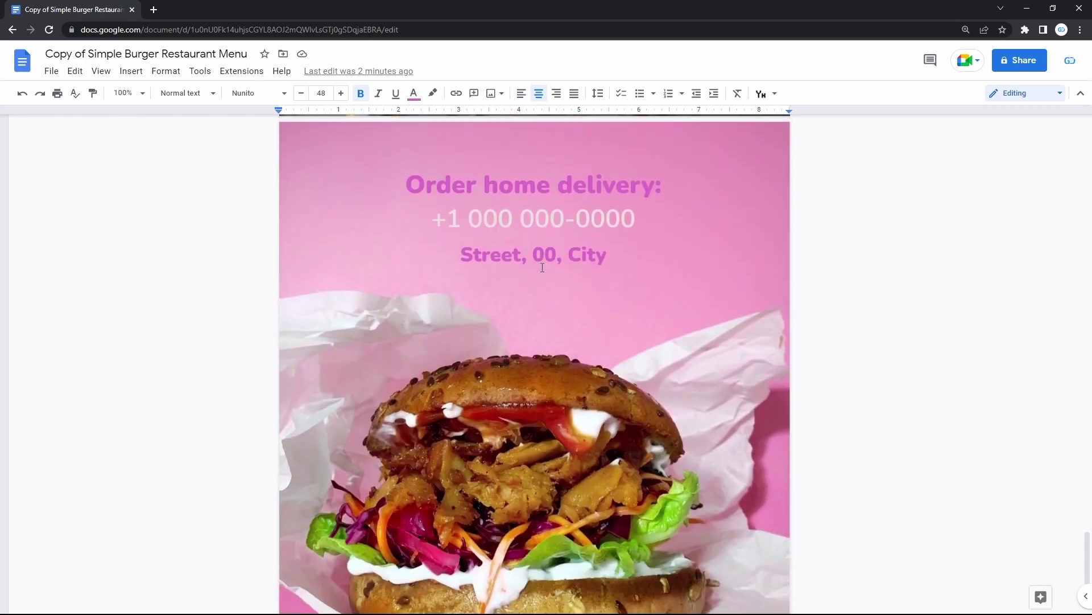
scroll(542, 268, "down", 1)
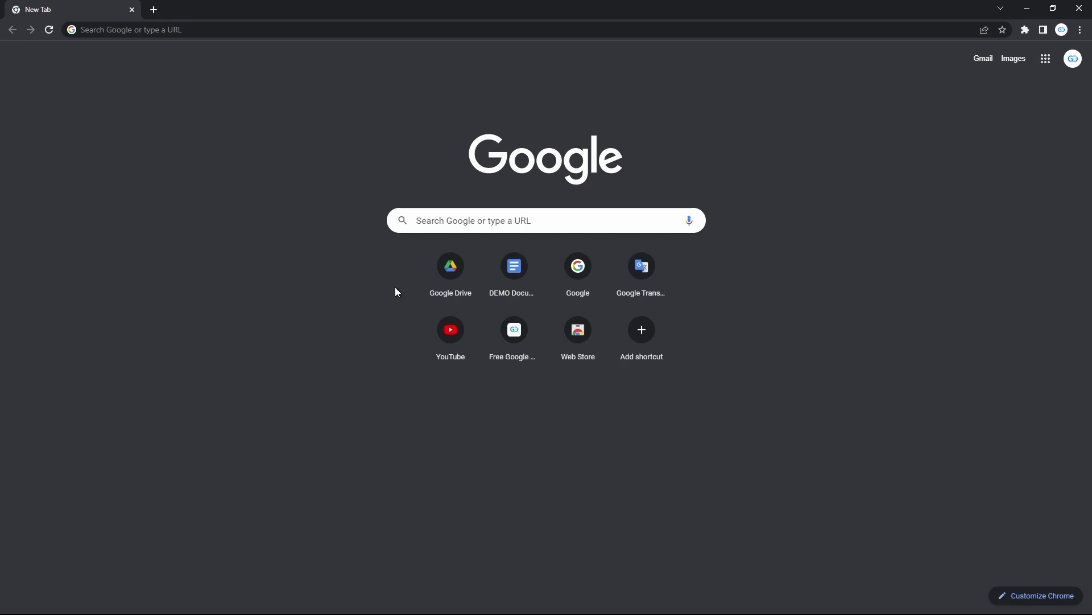
Go to google.com and bring up the Google account sign-in page
key("ctrl+l")
type("google.com")
key("Return")
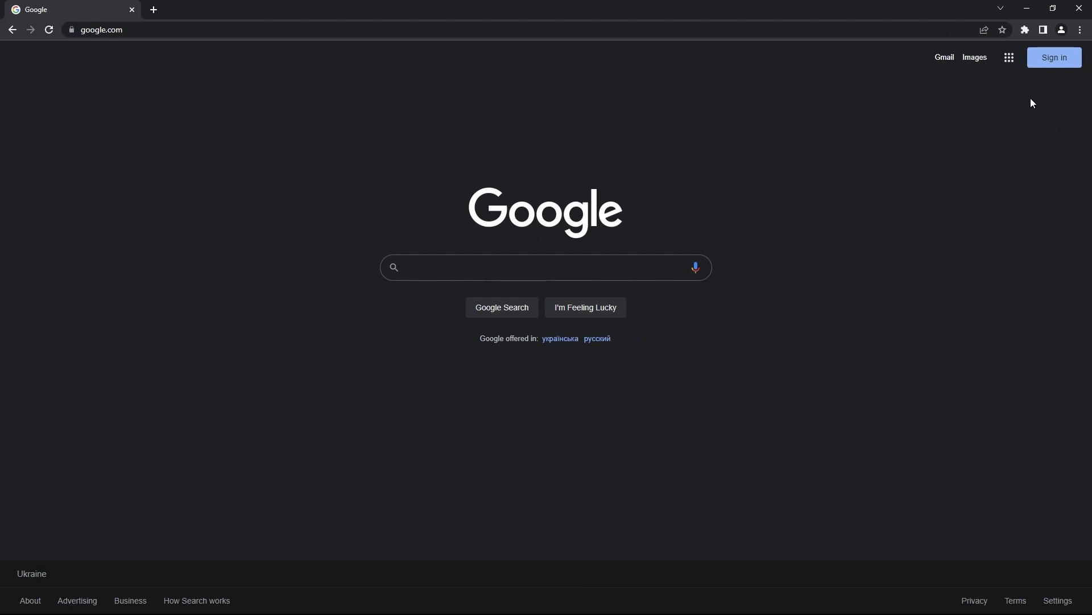
left_click(1046, 67)
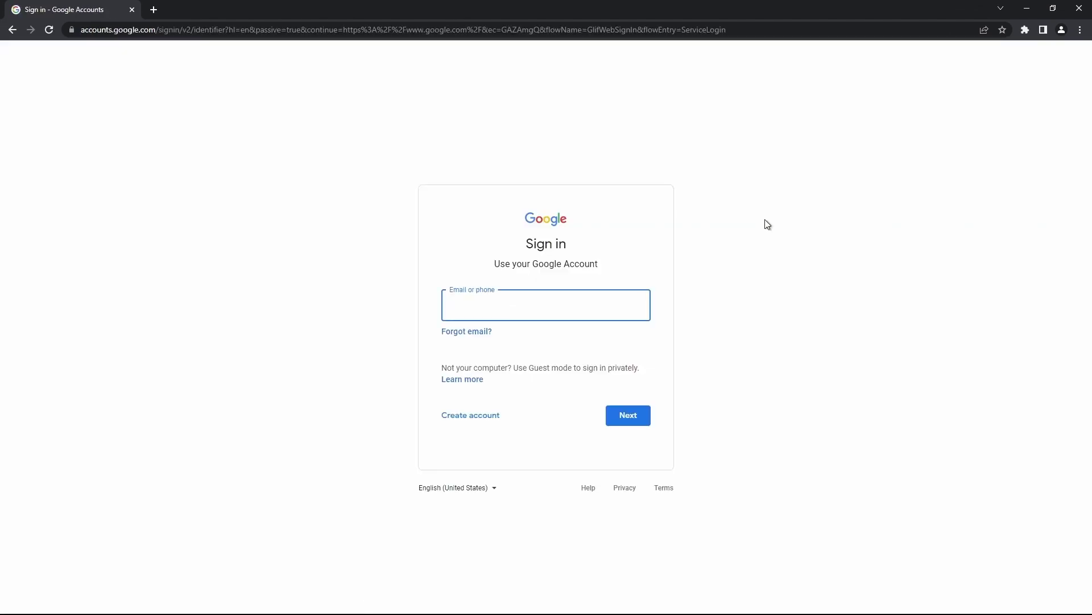
Sign in with the saved account e-mail and the account password
left_click(561, 303)
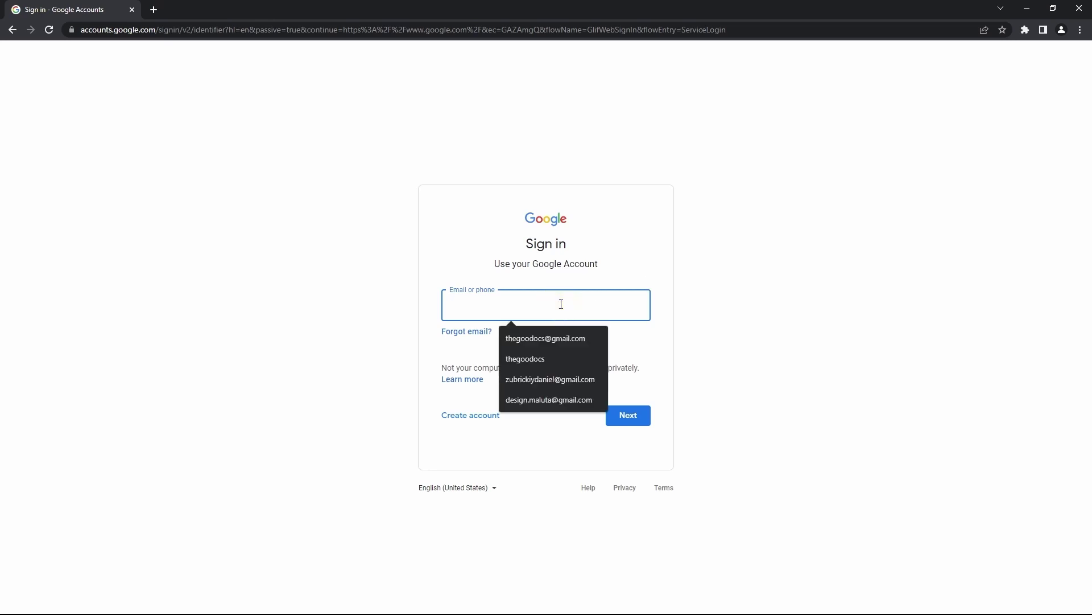
left_click(543, 338)
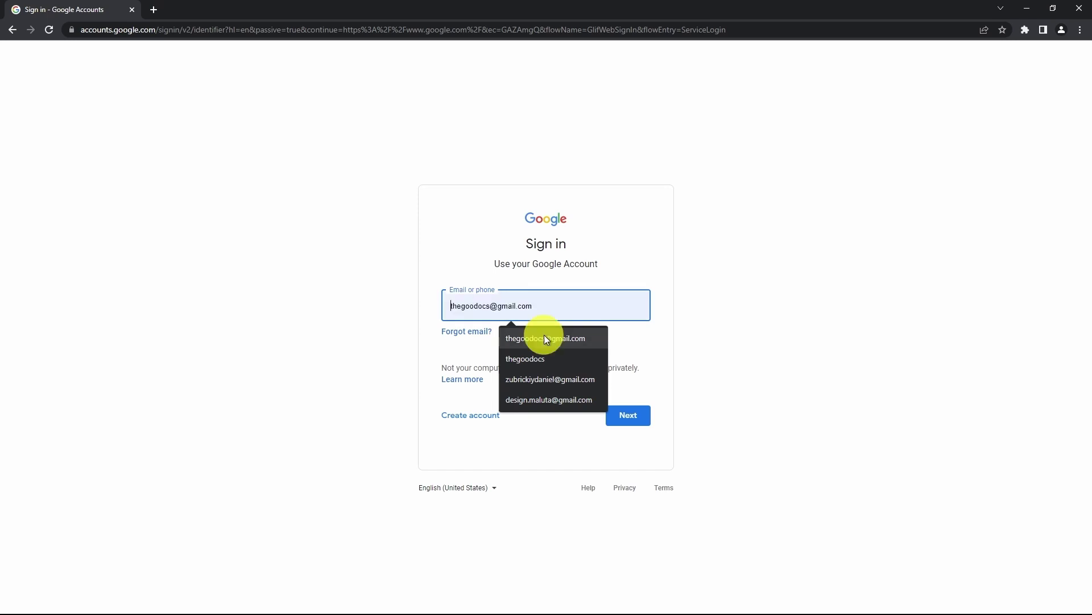
left_click(624, 417)
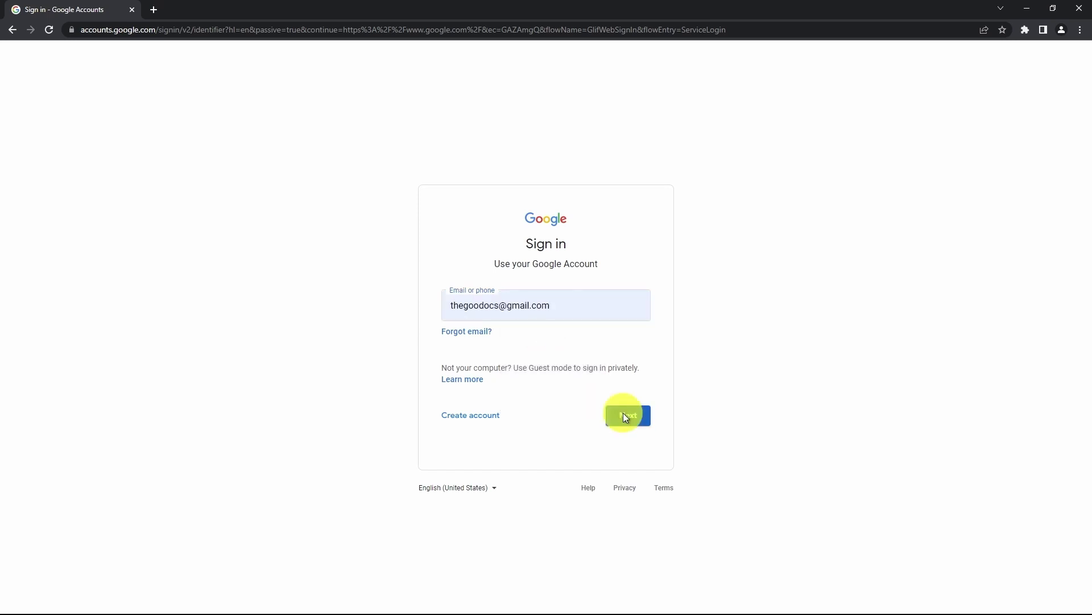
left_click(614, 322)
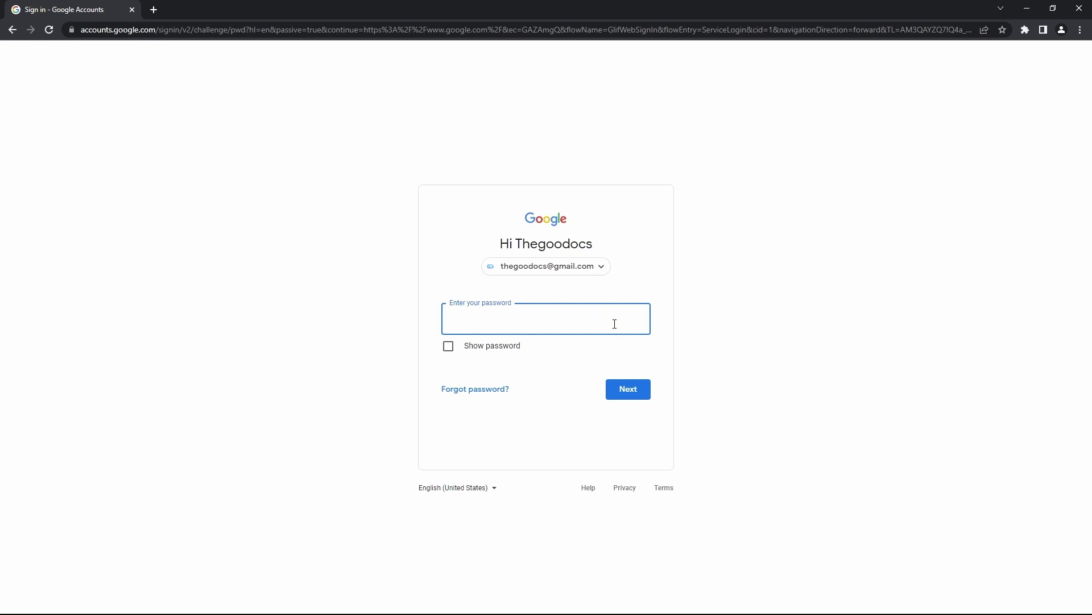
left_click(625, 390)
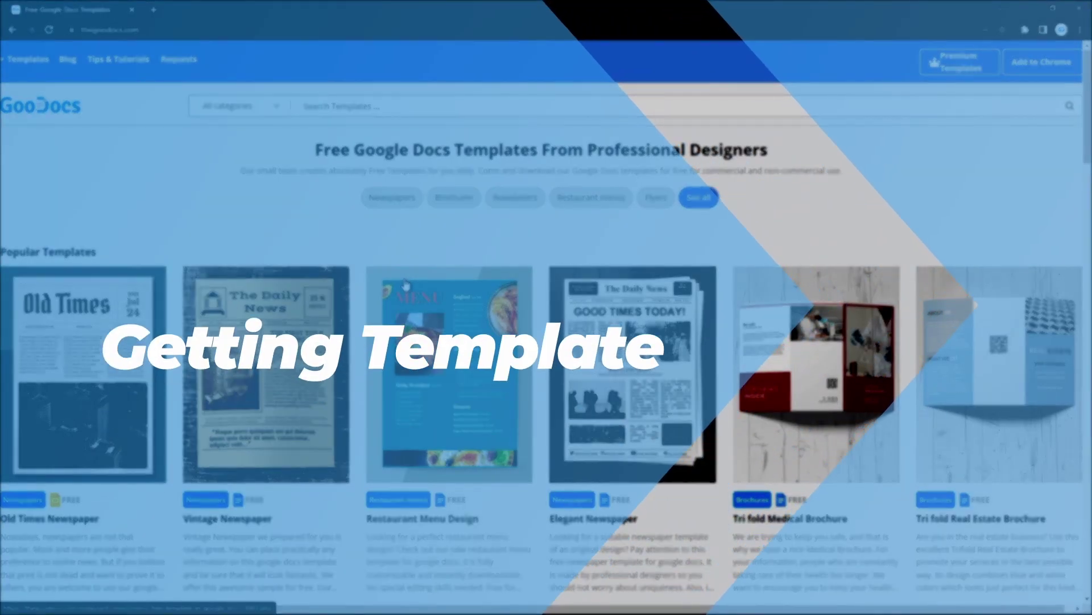
Search Google for 'google docs restaurant menu templates free' and glance at the results
mouse_move(37, 65)
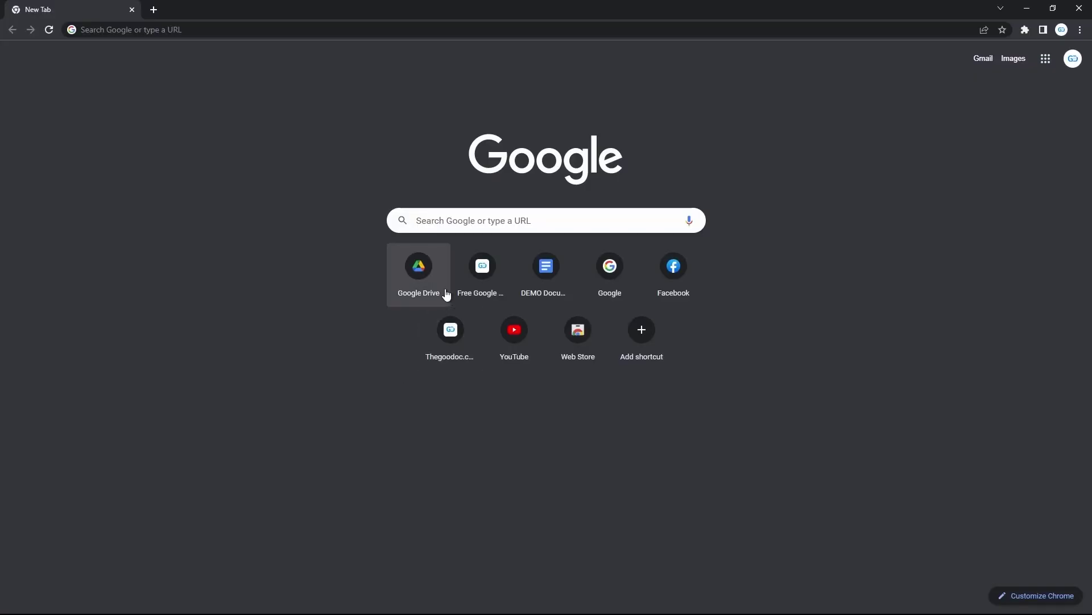
left_click(497, 227)
key("Down")
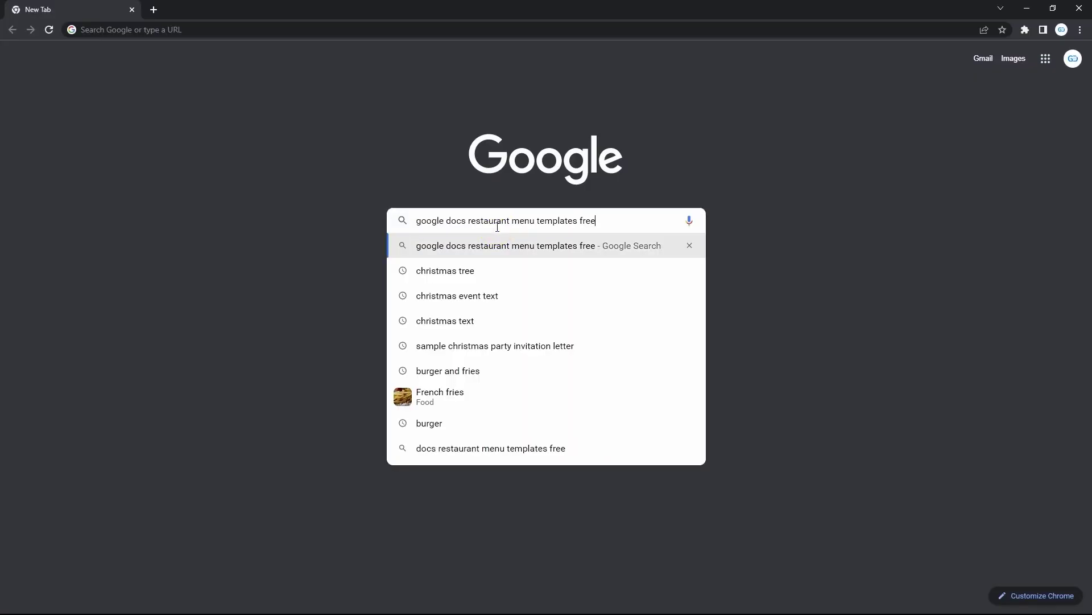
double_click(508, 223)
double_click(520, 221)
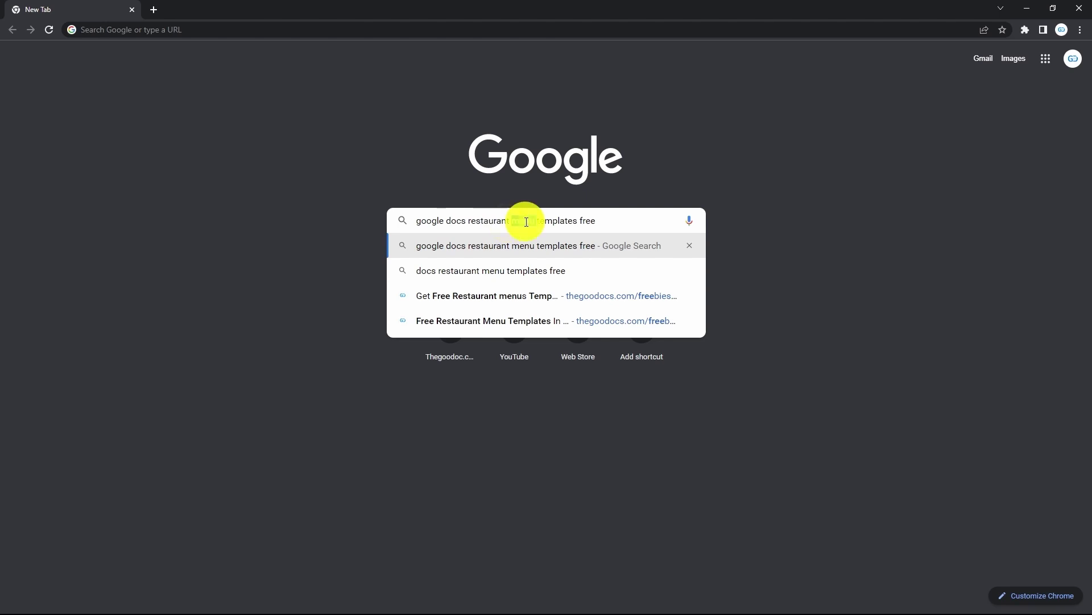
key("Return")
scroll(490, 332, "down", 10)
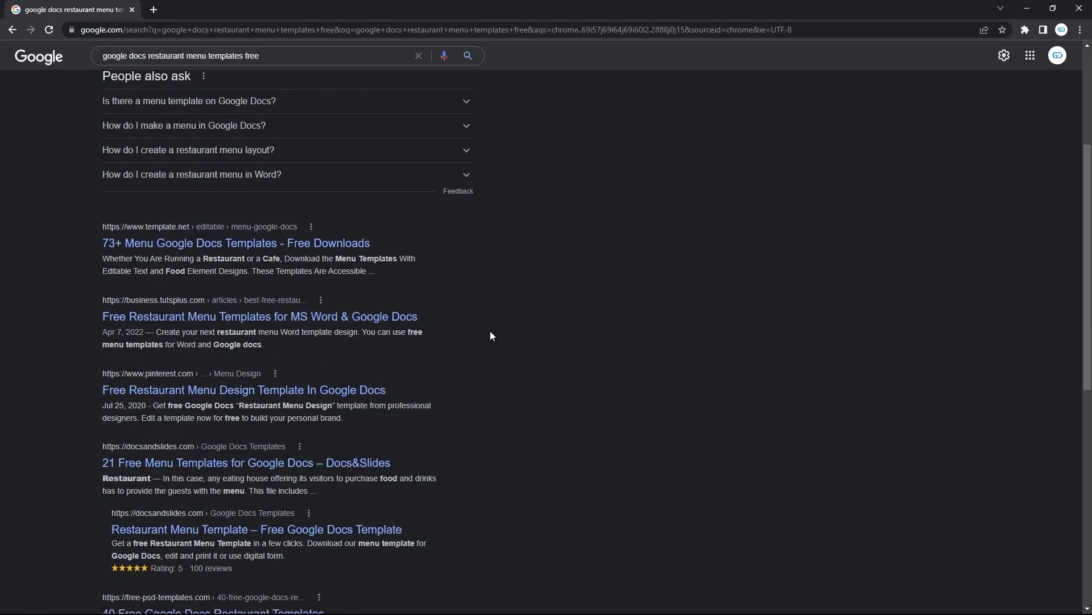
scroll(492, 336, "up", 10)
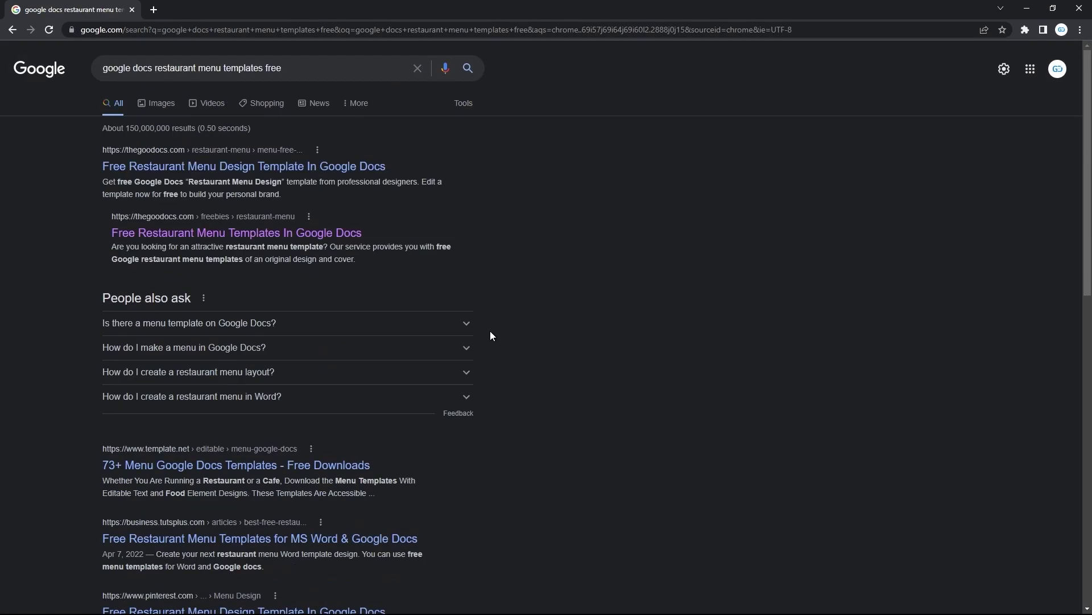
Search 'the goo docs free templates' from the address bar and open TheGoodocs site
left_click(437, 26)
type("the g")
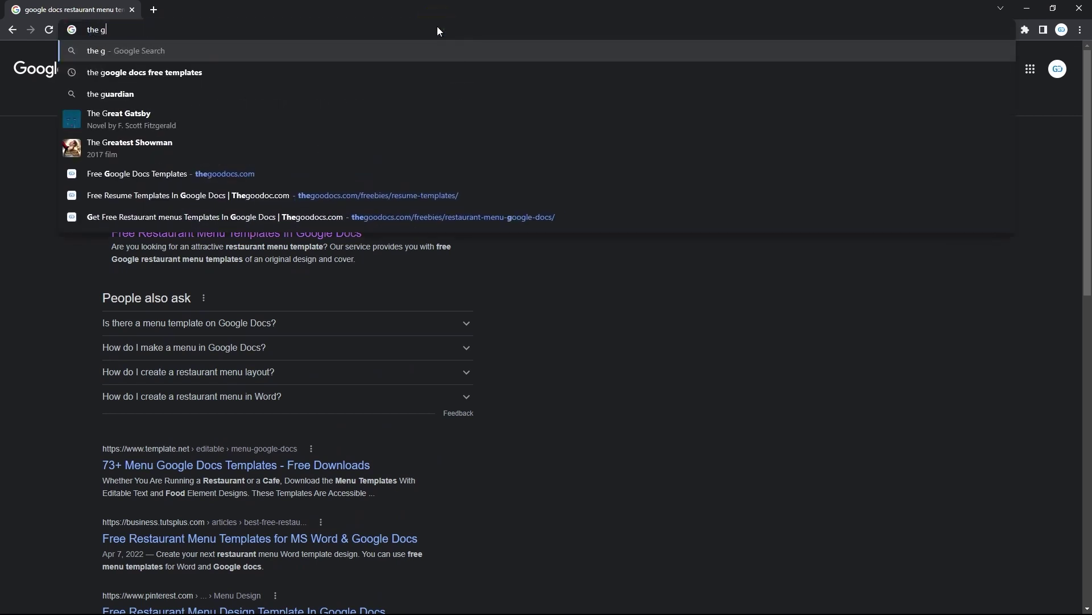
type("oo docs free")
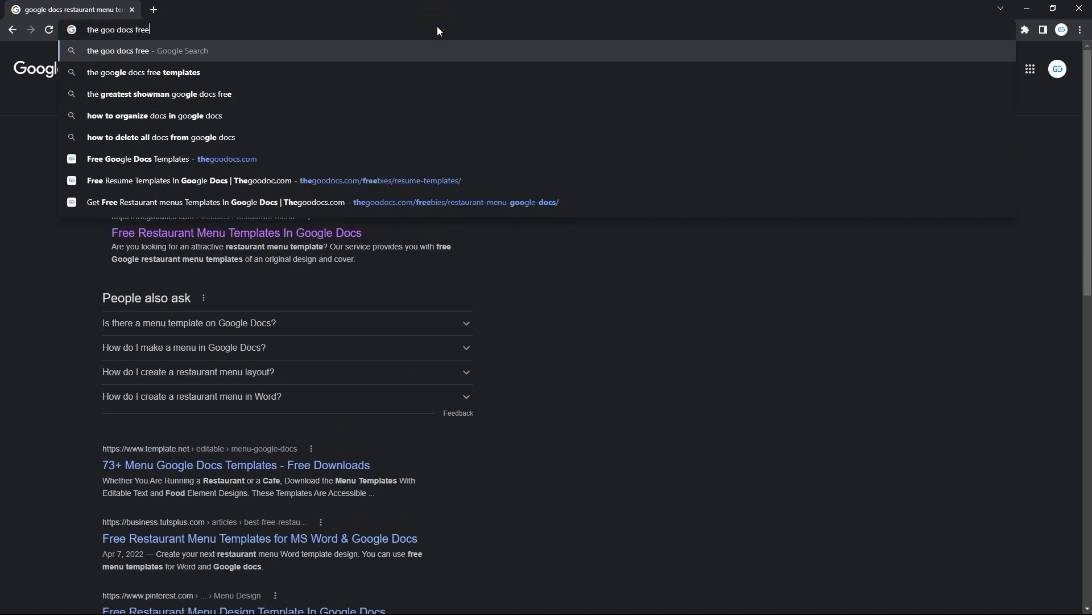
type(" templates")
key("Return")
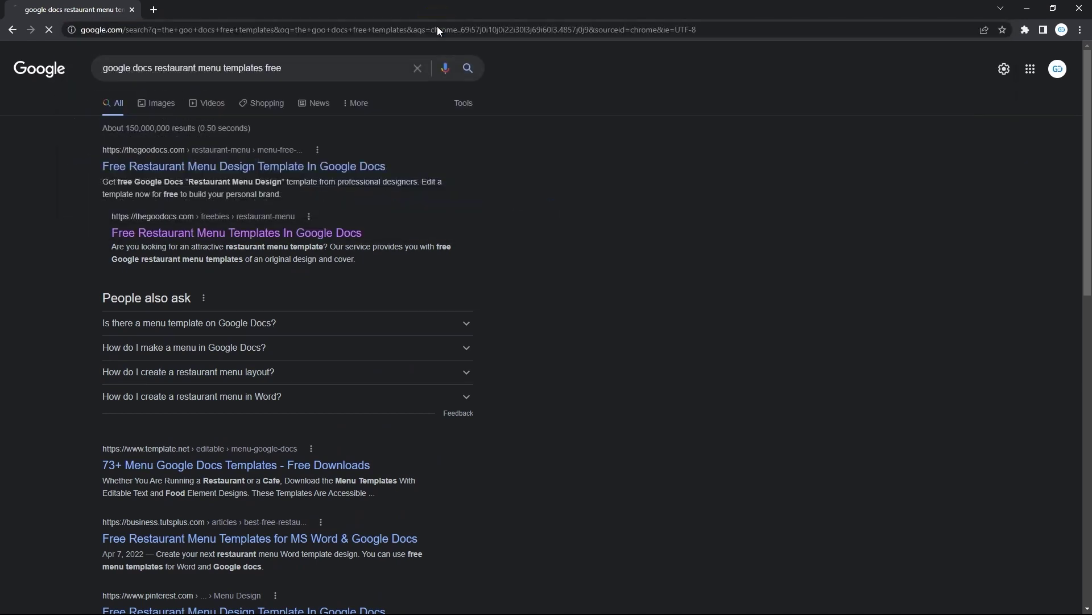
scroll(411, 278, "down", 4)
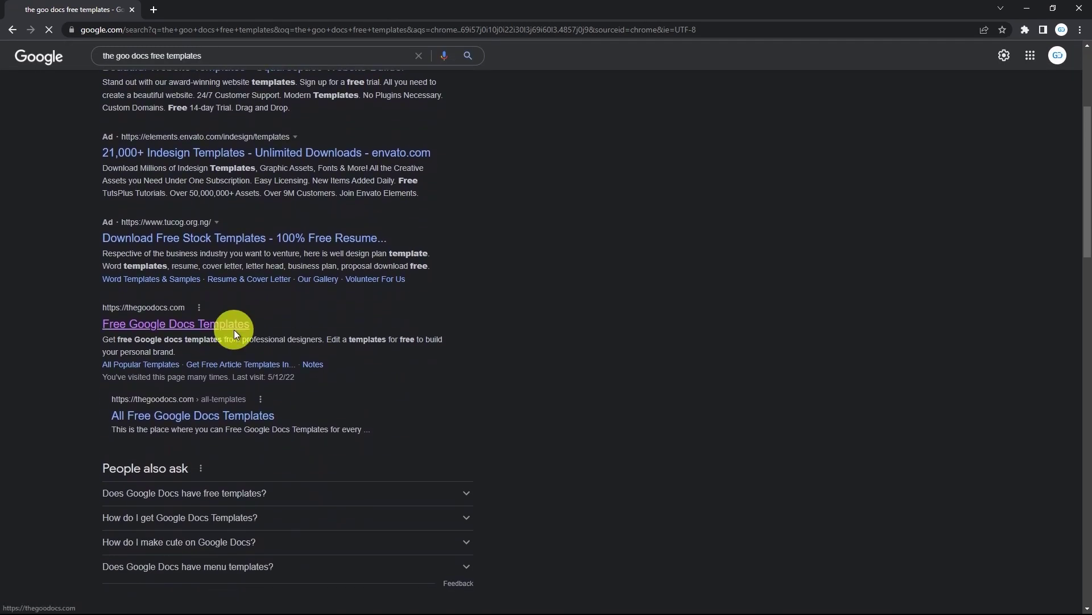
left_click(234, 328)
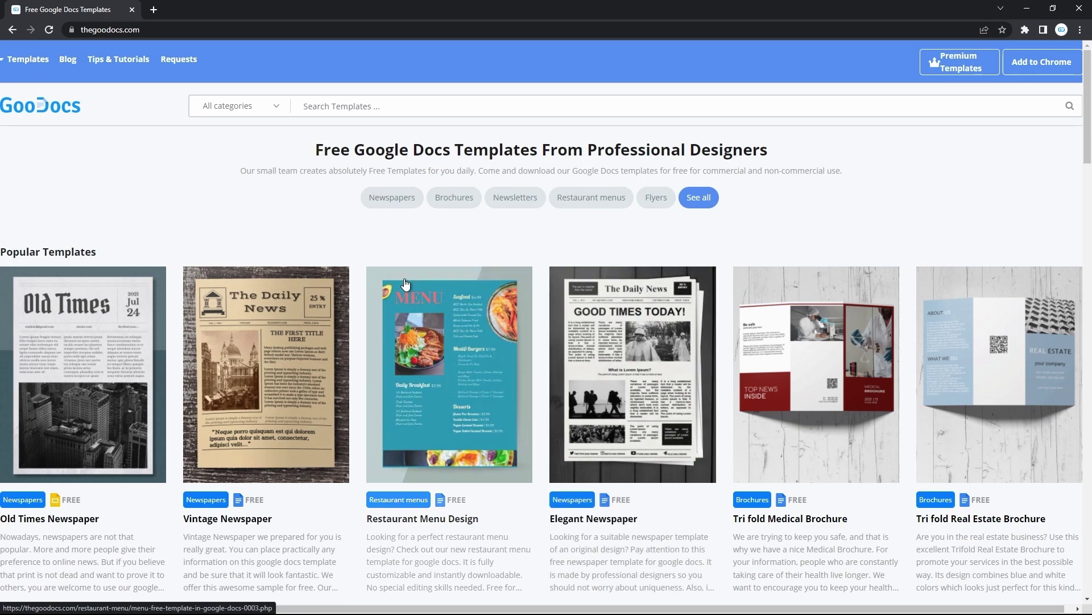
Open TheGoodocs Restaurant menus category and scroll through its templates
mouse_move(31, 63)
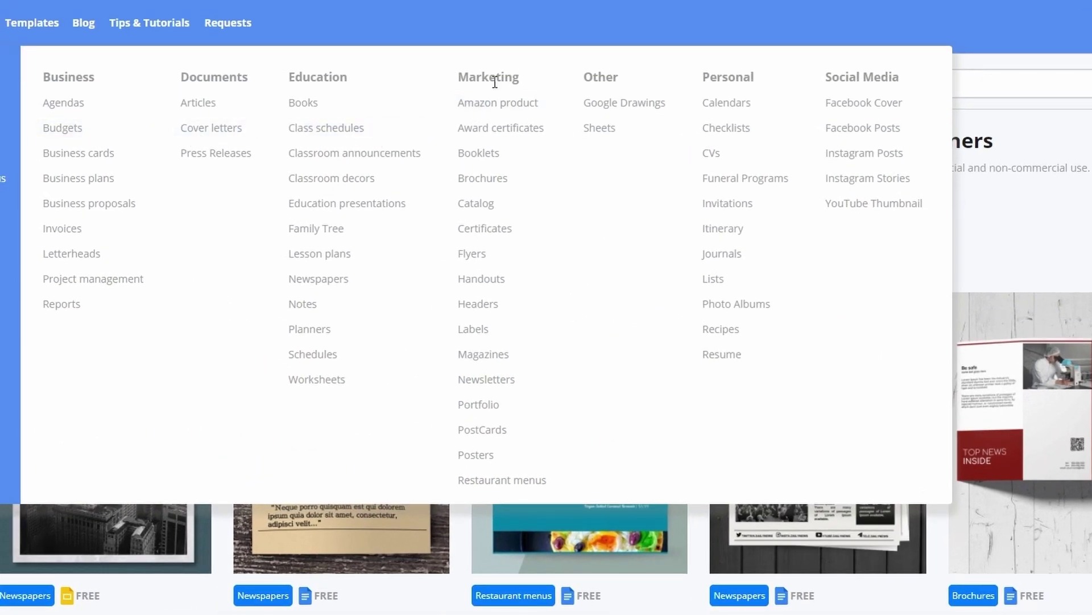
left_click(494, 481)
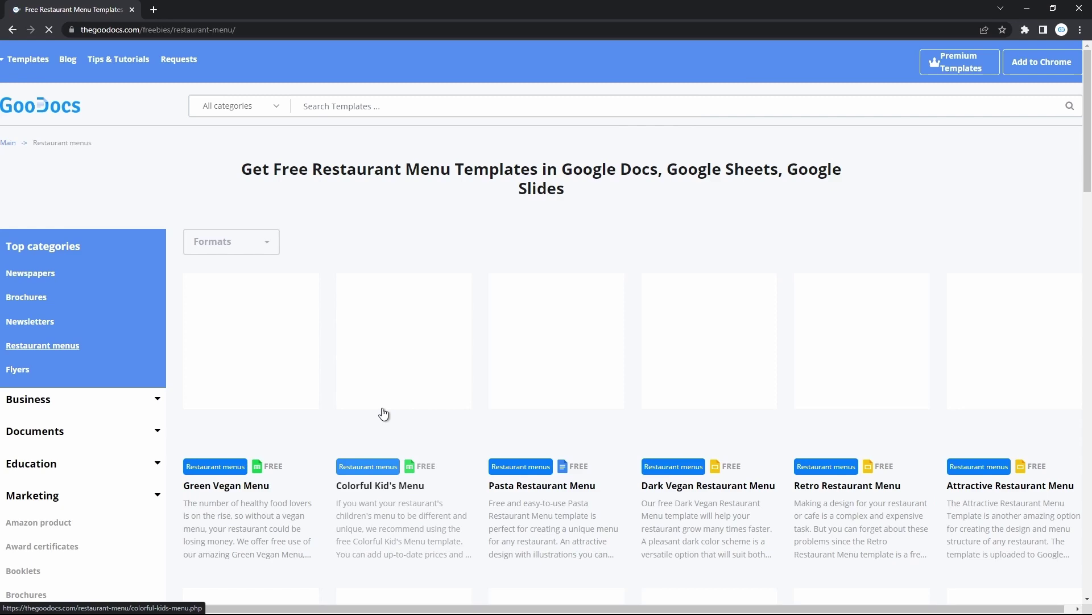
scroll(383, 413, "down", 7)
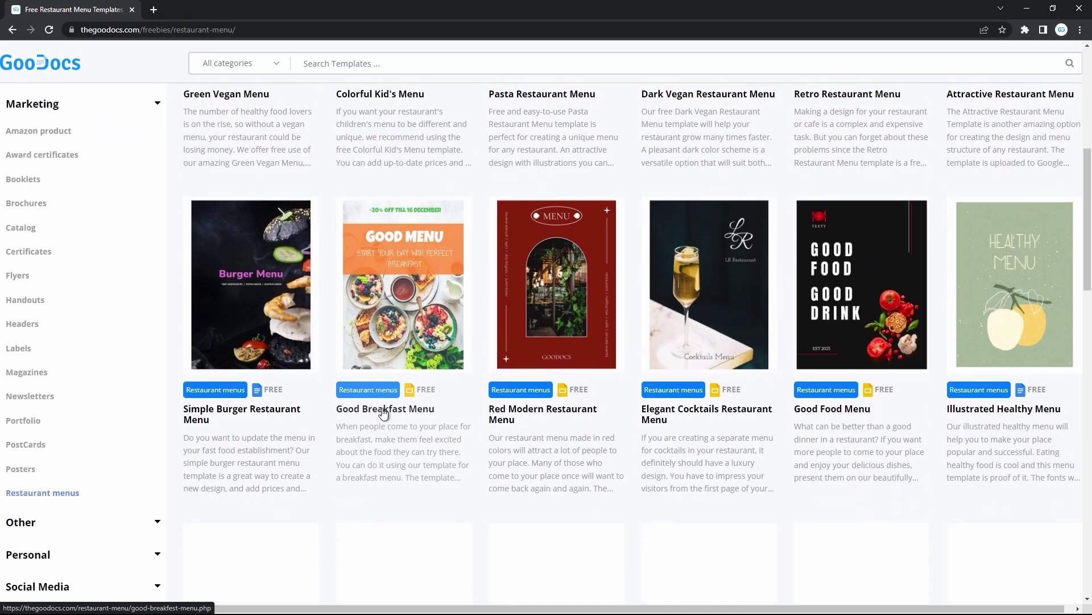
scroll(383, 414, "down", 7)
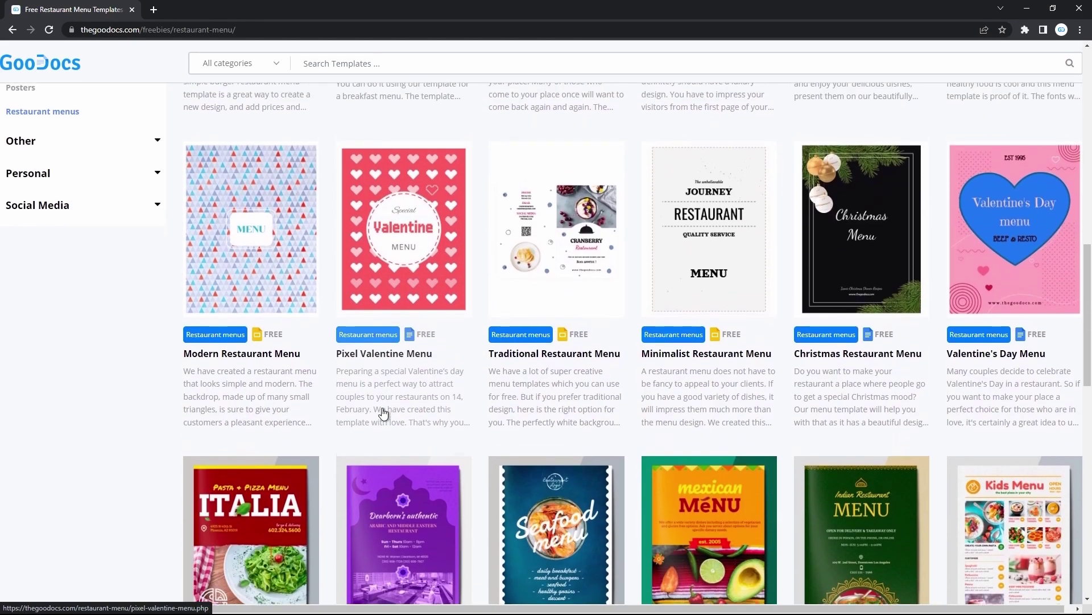
scroll(384, 413, "up", 1)
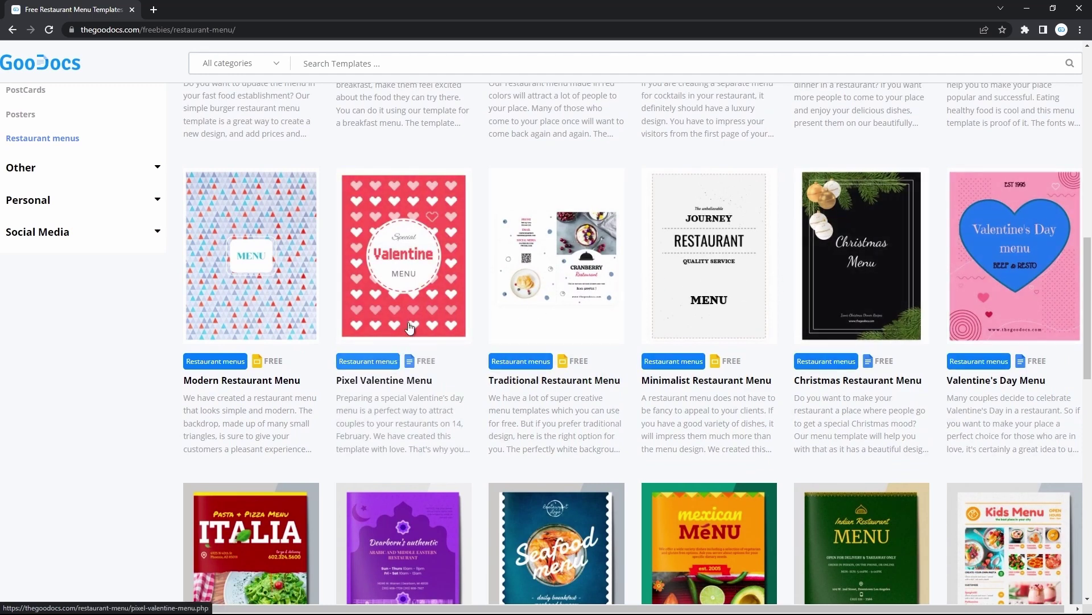
scroll(277, 330, "up", 3)
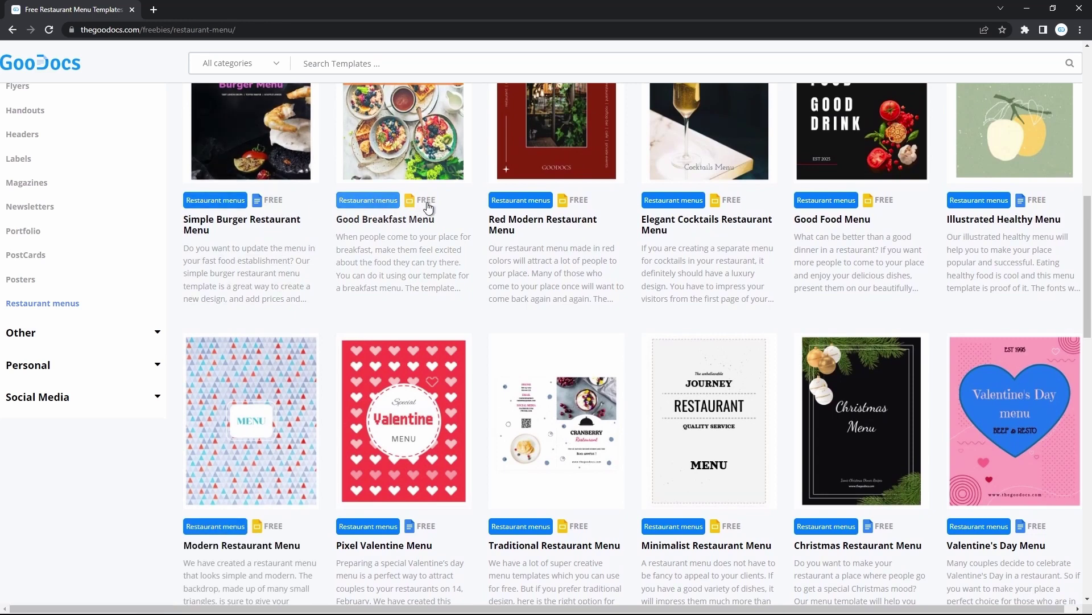
scroll(428, 206, "up", 8)
scroll(428, 206, "up", 2)
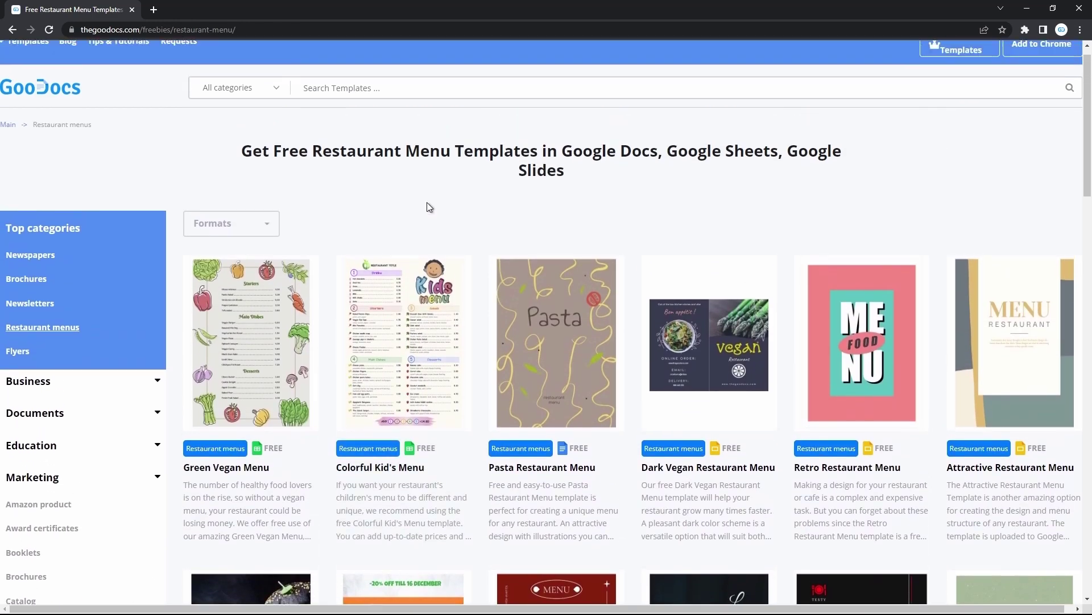
Filter to Google Docs format, open Simple Burger Restaurant Menu, and start editing a copy
left_click(255, 244)
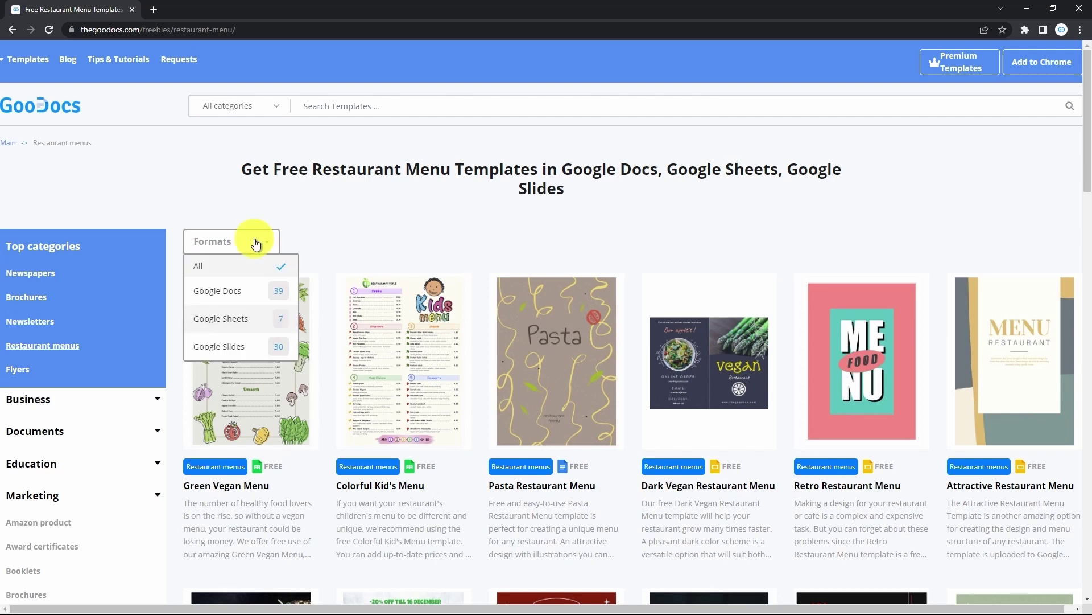
left_click(254, 292)
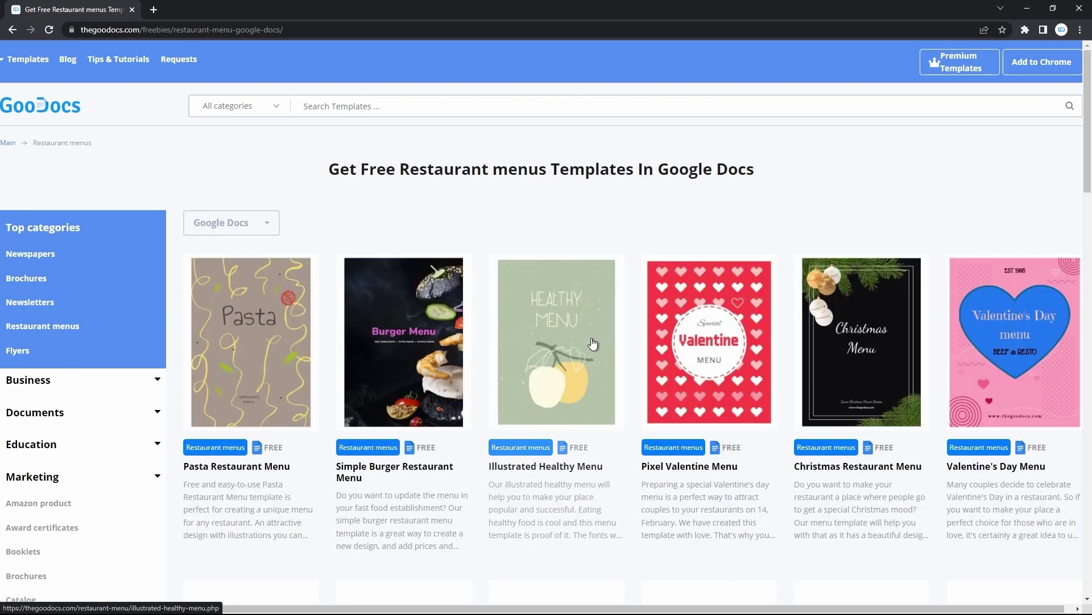
left_click(410, 335)
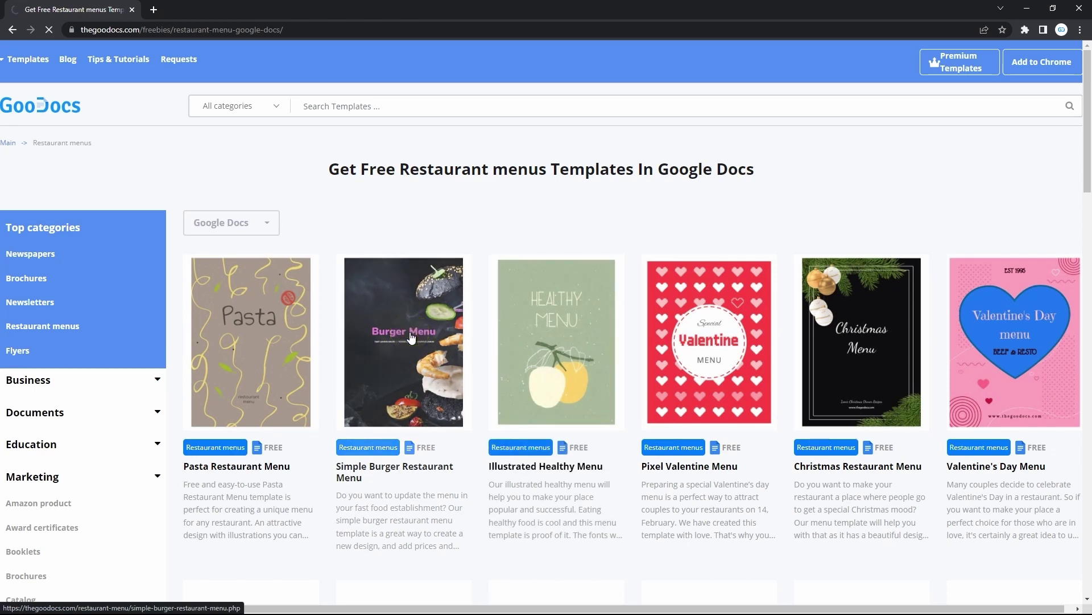
scroll(411, 337, "down", 5)
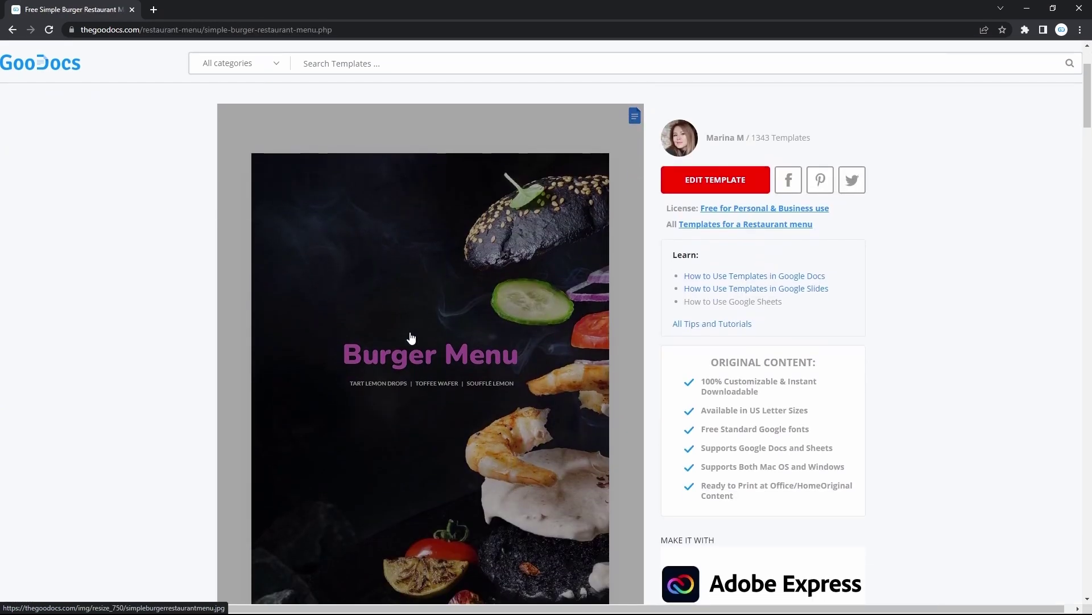
scroll(676, 308, "down", 10)
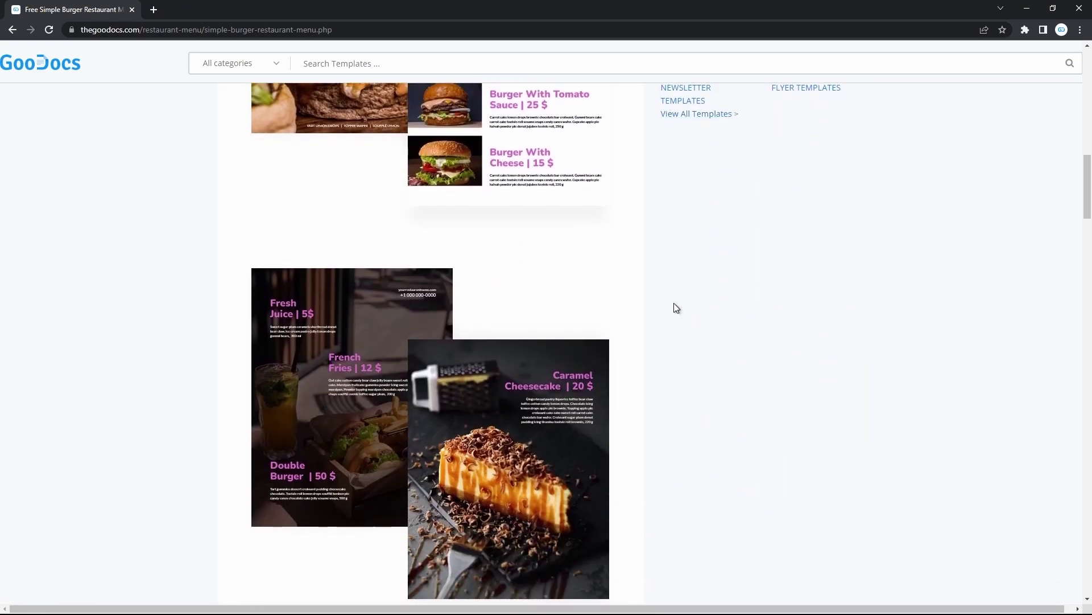
scroll(676, 307, "up", 12)
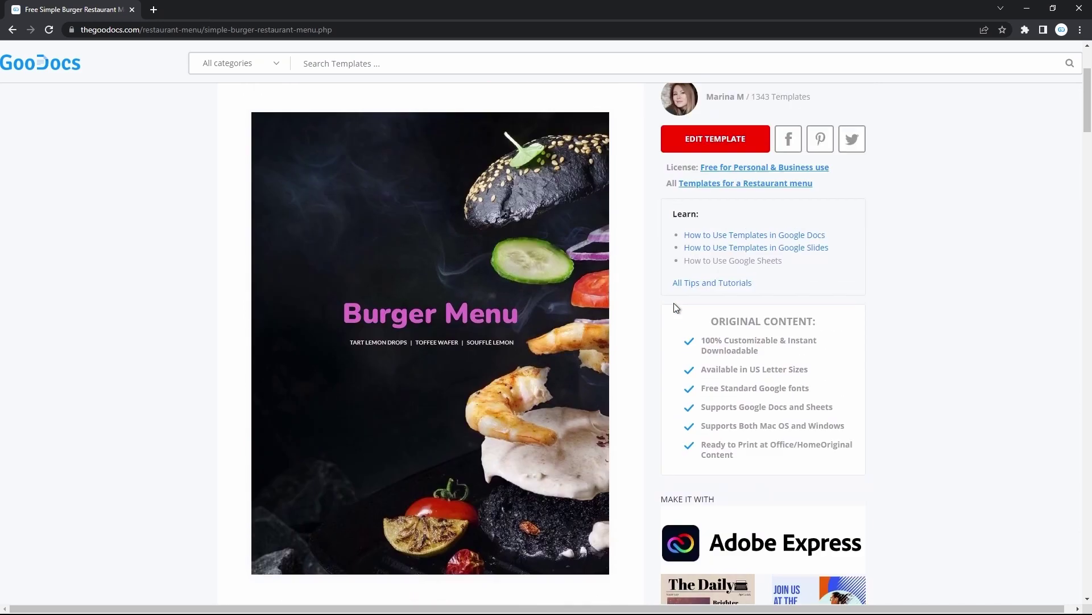
scroll(675, 308, "up", 2)
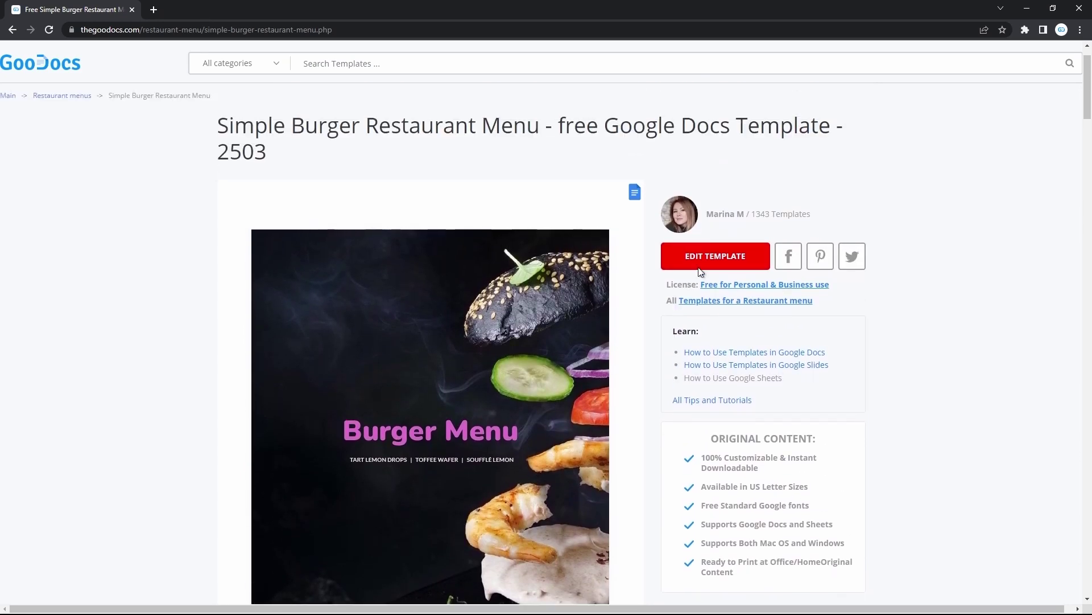
left_click(715, 260)
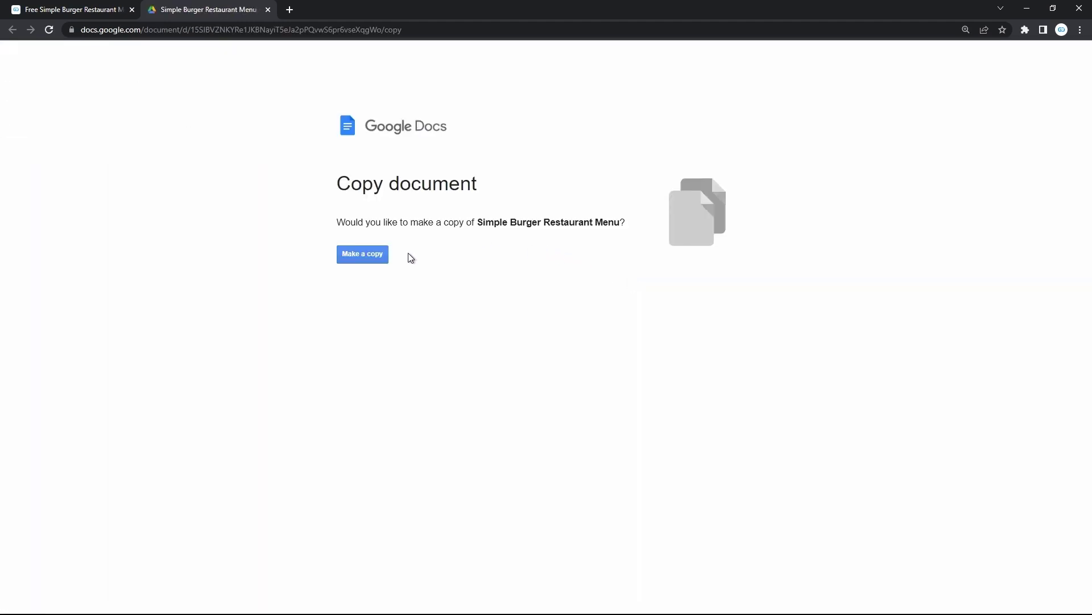
left_click(375, 254)
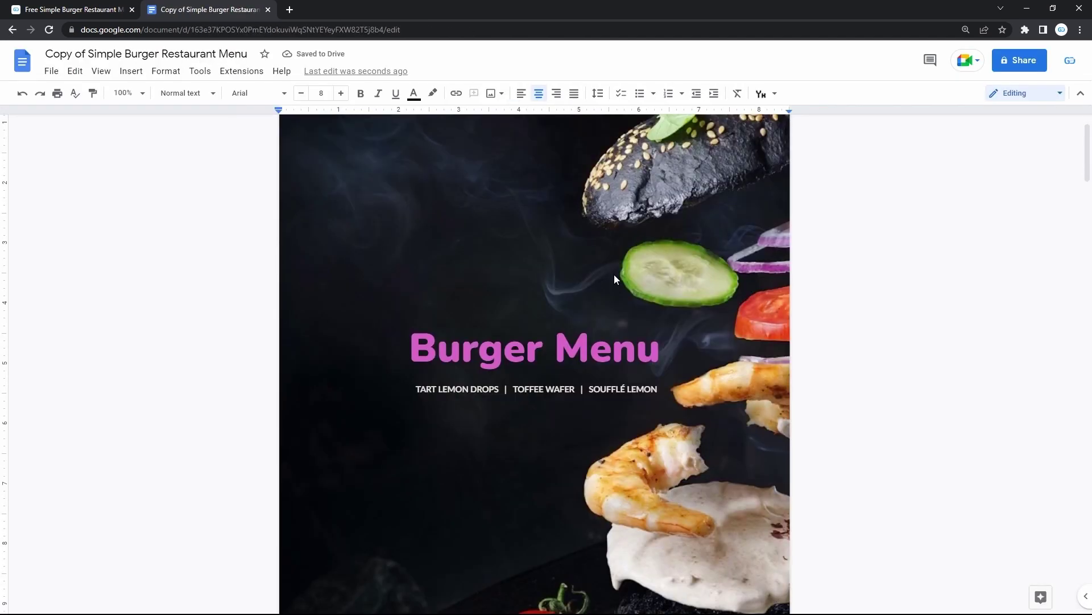
Scroll through the Copy of Simple Burger Restaurant Menu and click into the Burger Menu title
scroll(614, 278, "down", 7)
scroll(614, 279, "down", 2)
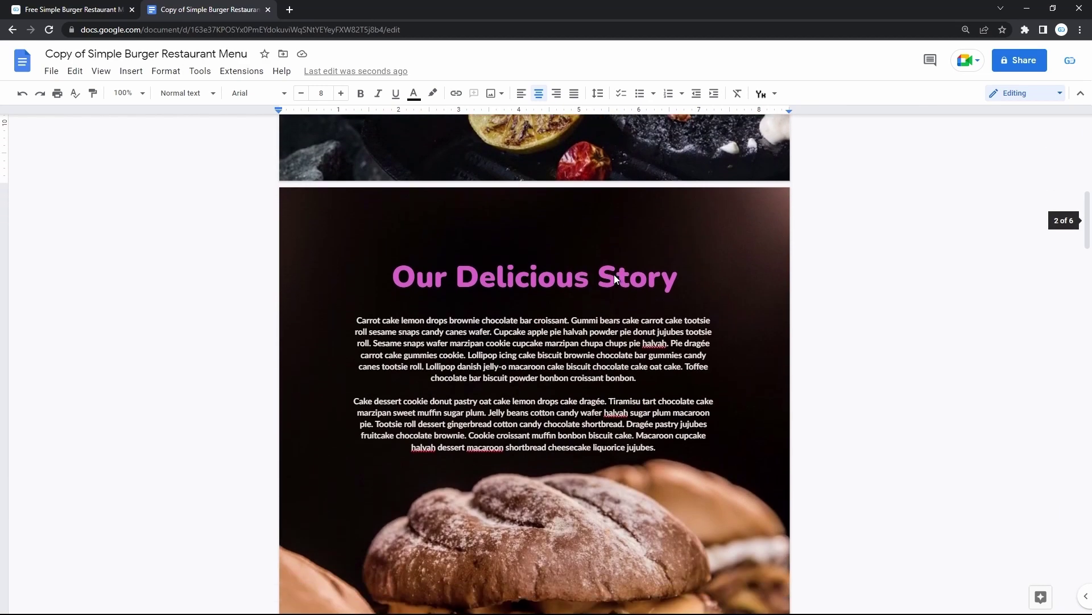
scroll(614, 279, "up", 6)
scroll(614, 278, "up", 4)
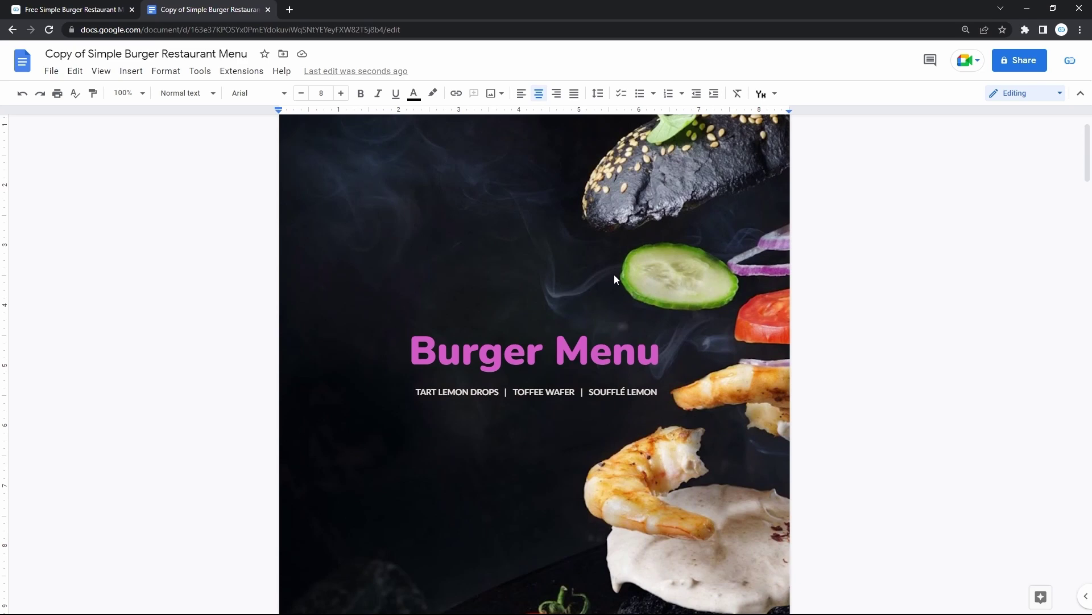
left_click(504, 360)
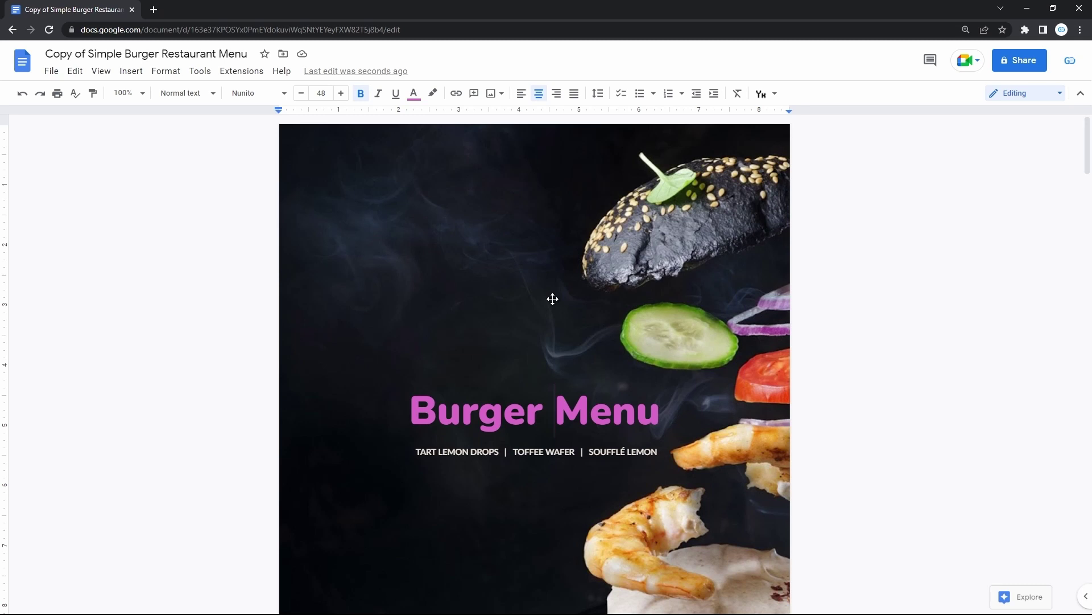
scroll(552, 299, "down", 1)
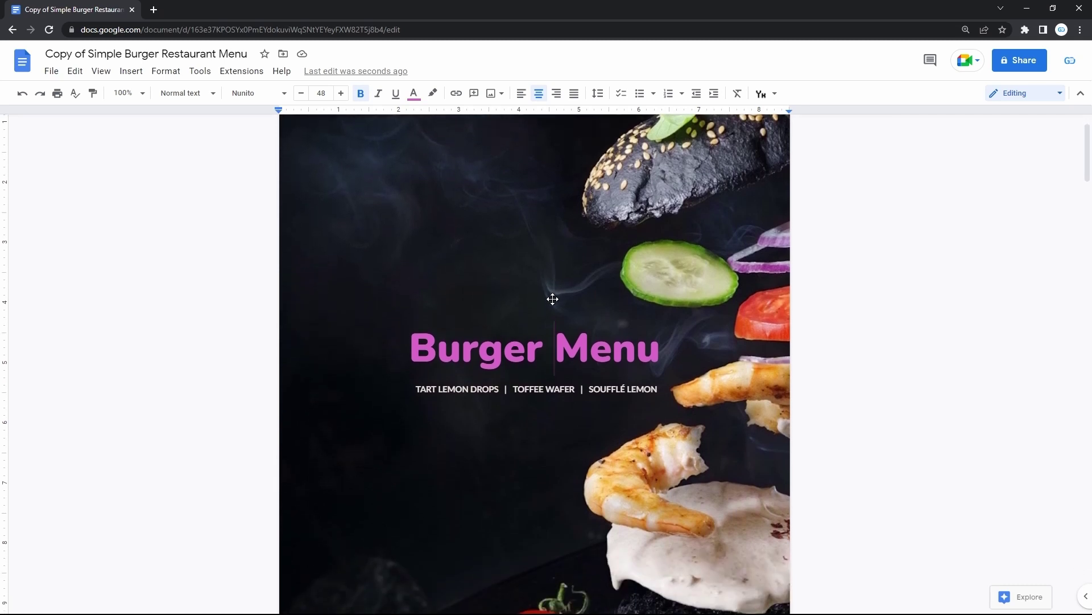
Replace 'Menu' in the cover title with '& Fish' so it reads 'Burger & Fish'
left_click(490, 347)
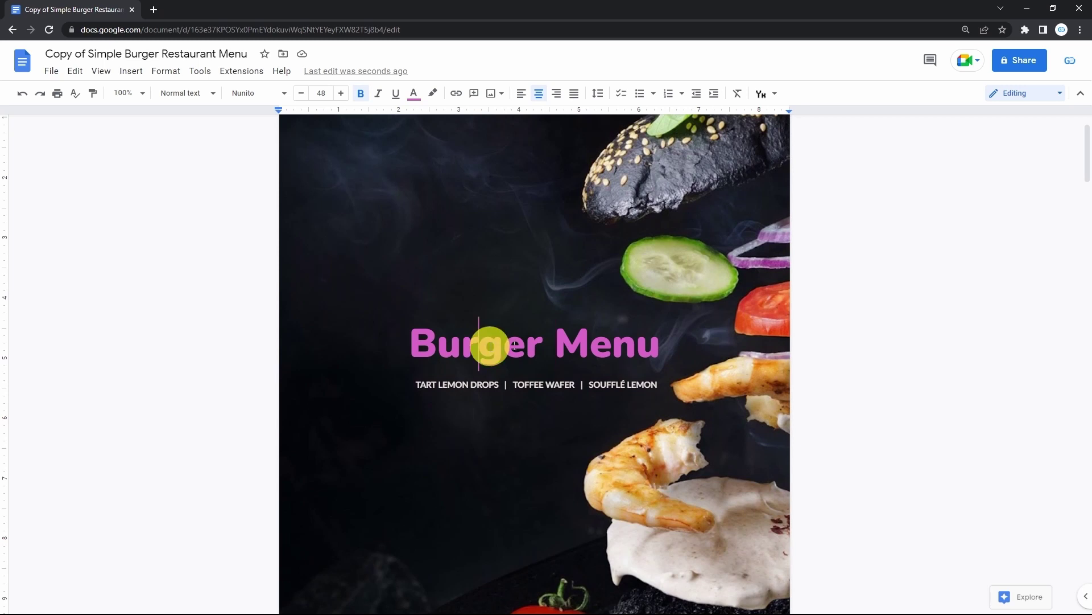
double_click(625, 346)
key("BackSpace")
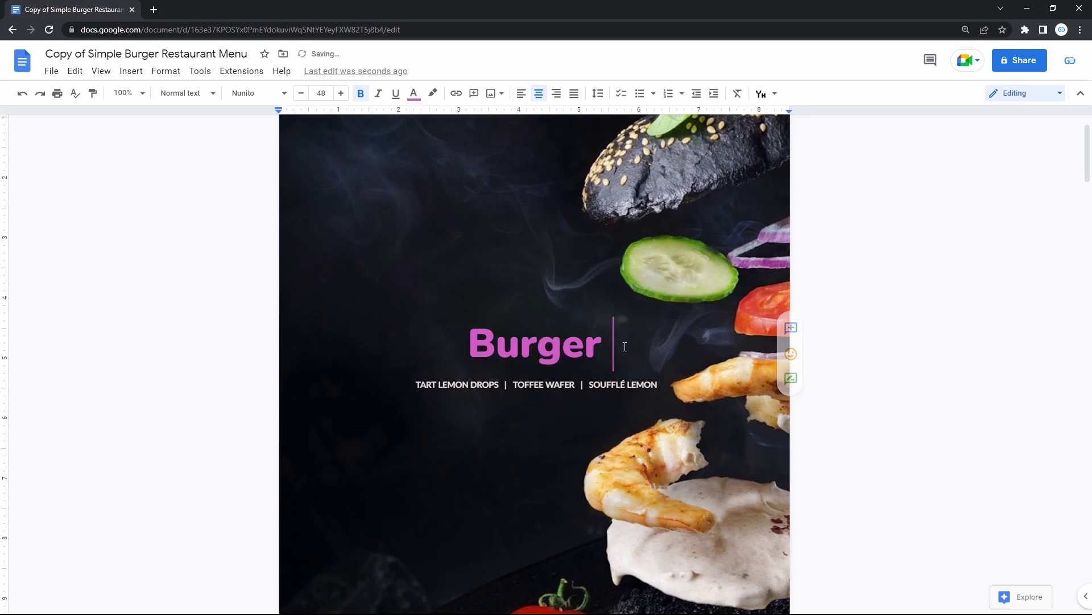
type("& Fish")
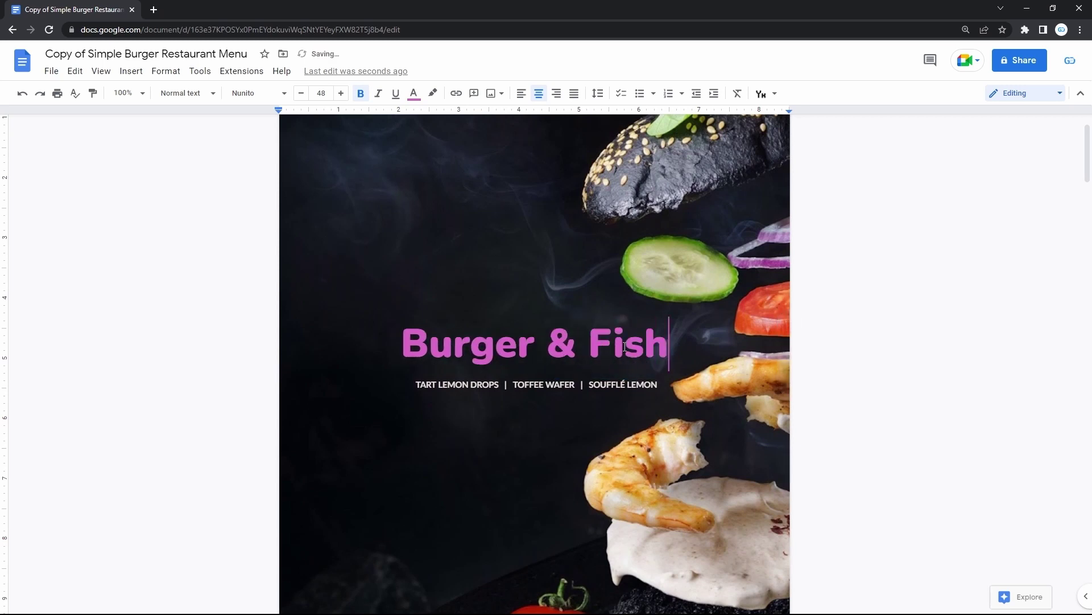
left_click(631, 385)
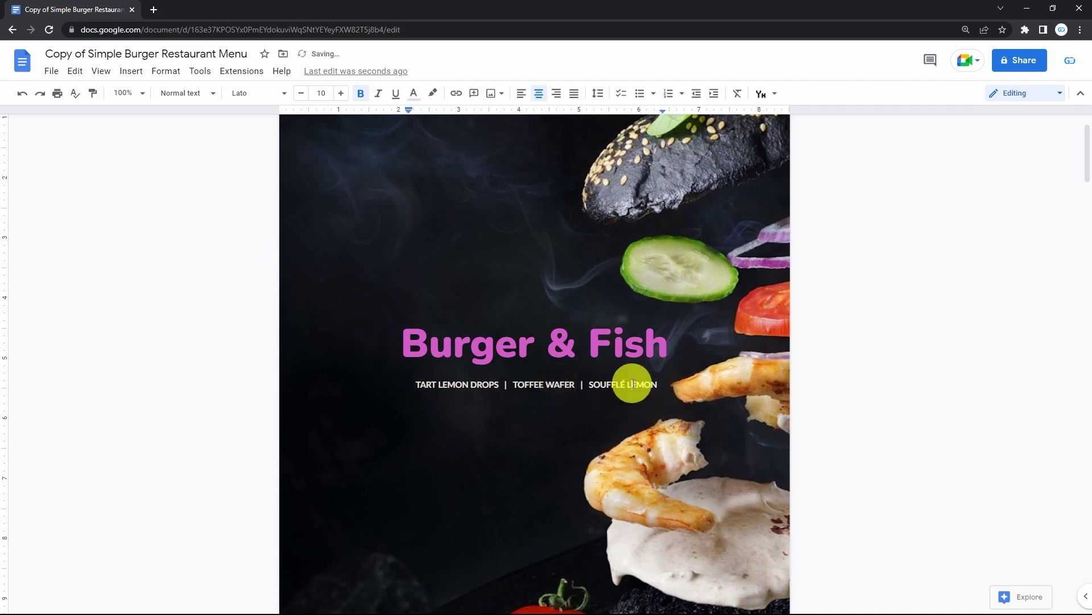
scroll(632, 383, "down", 2)
scroll(632, 383, "down", 9)
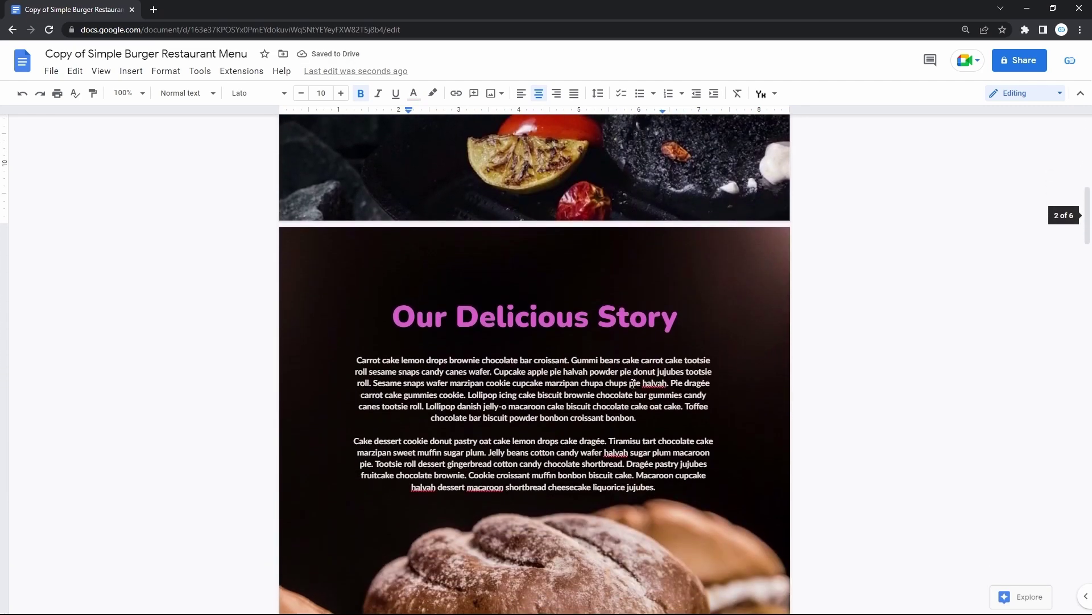
left_click(630, 310)
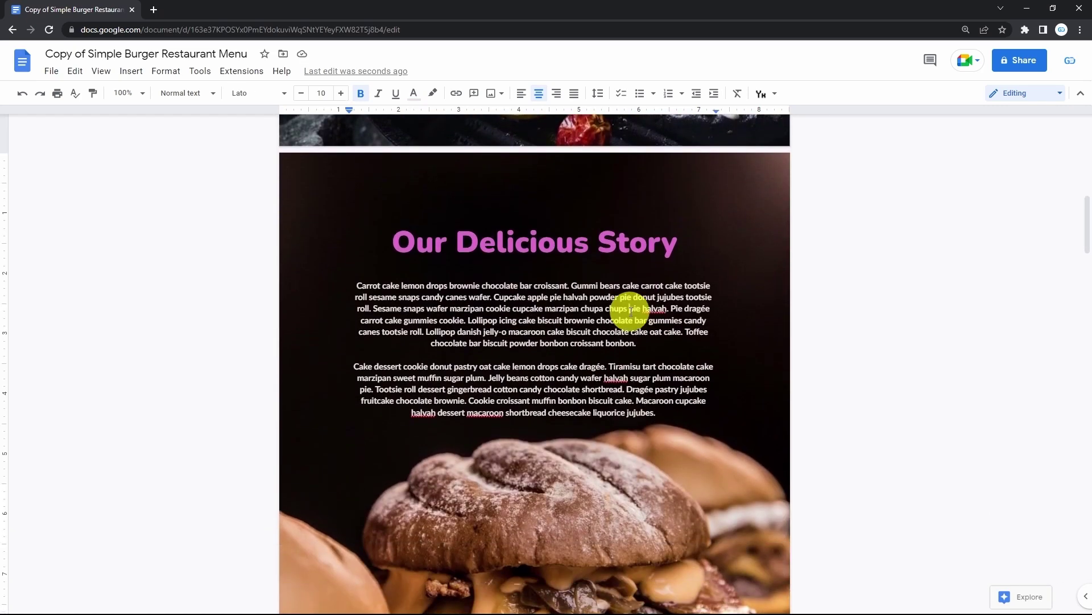
left_click(627, 249)
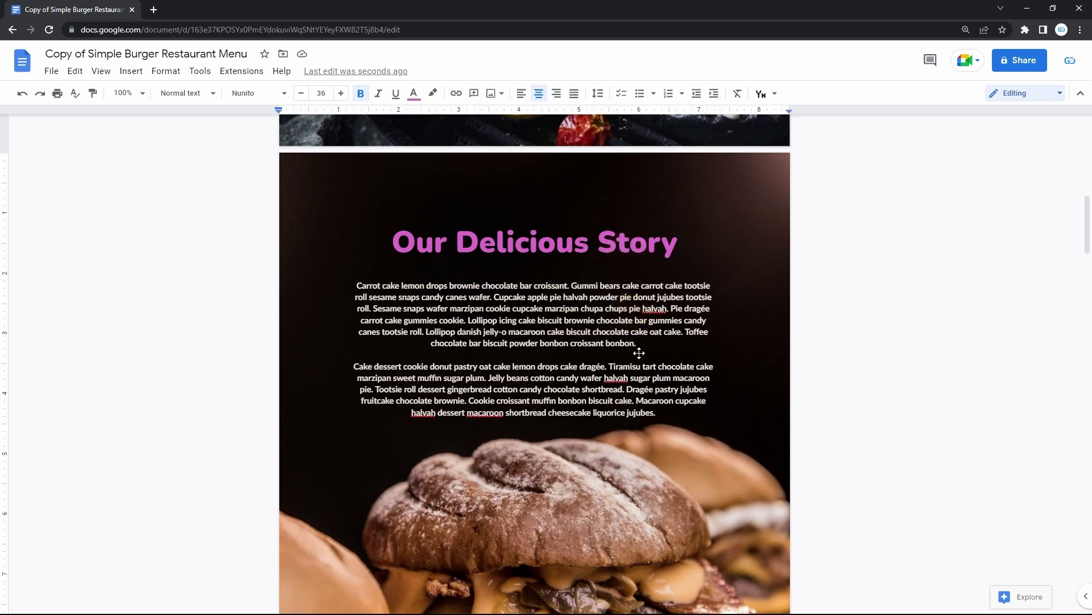
left_click_drag(634, 345, 372, 286)
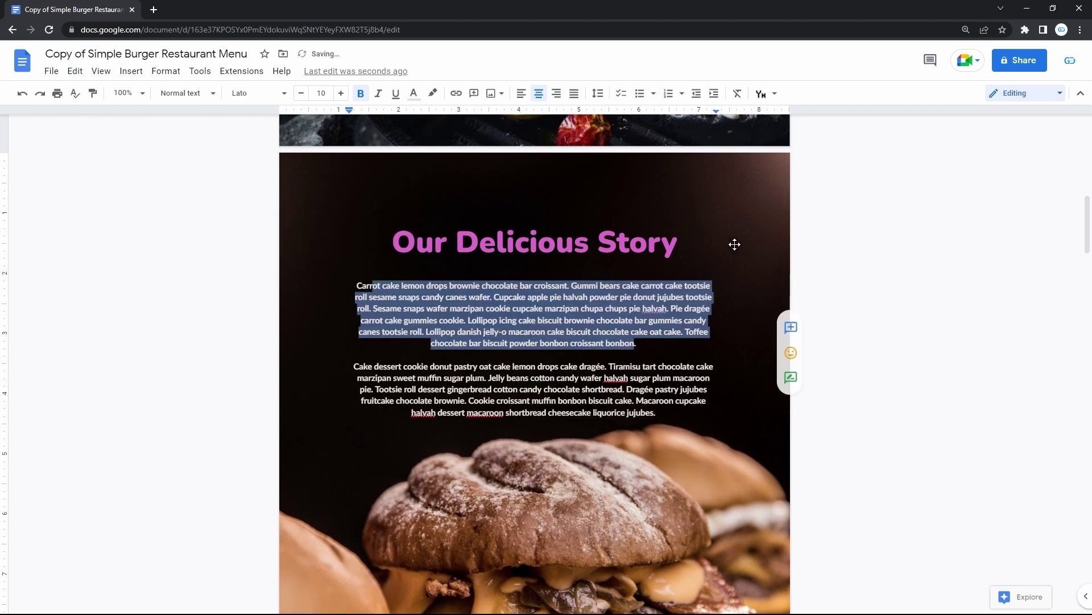
left_click(739, 220)
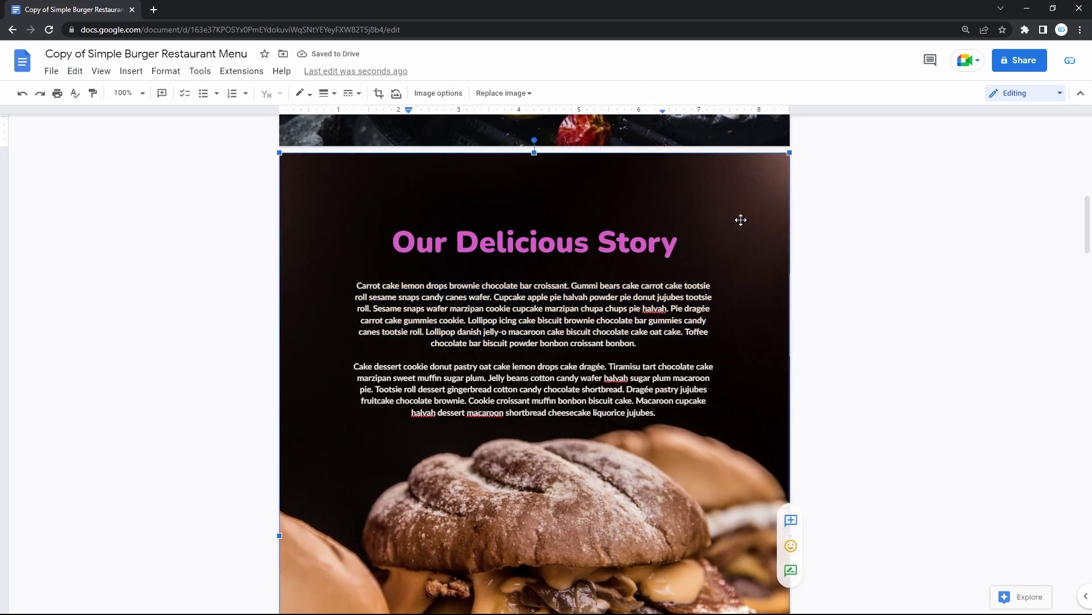
key("Delete")
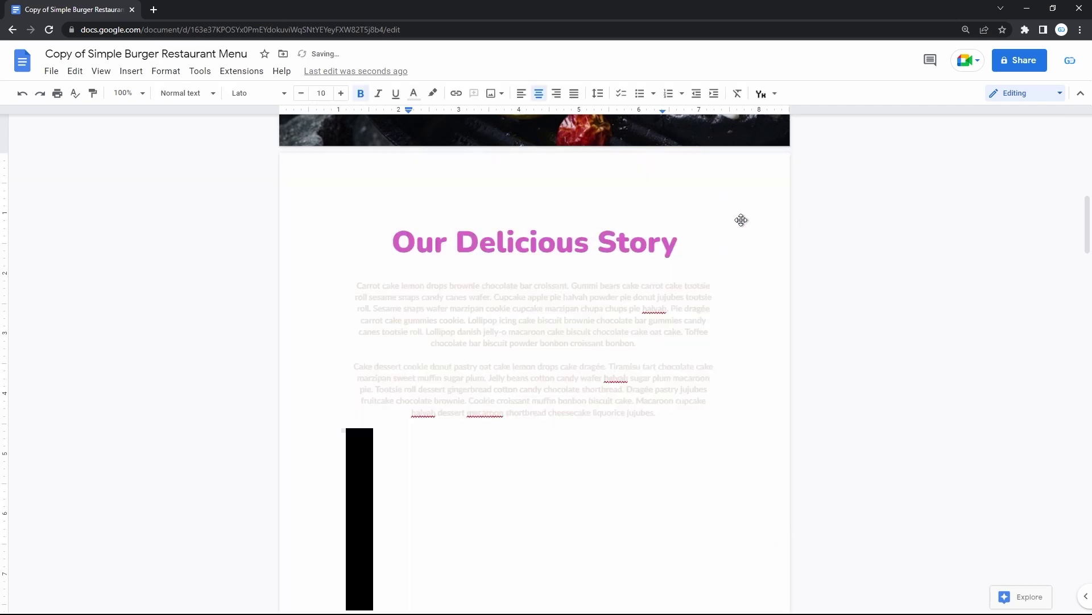
scroll(741, 220, "down", 6)
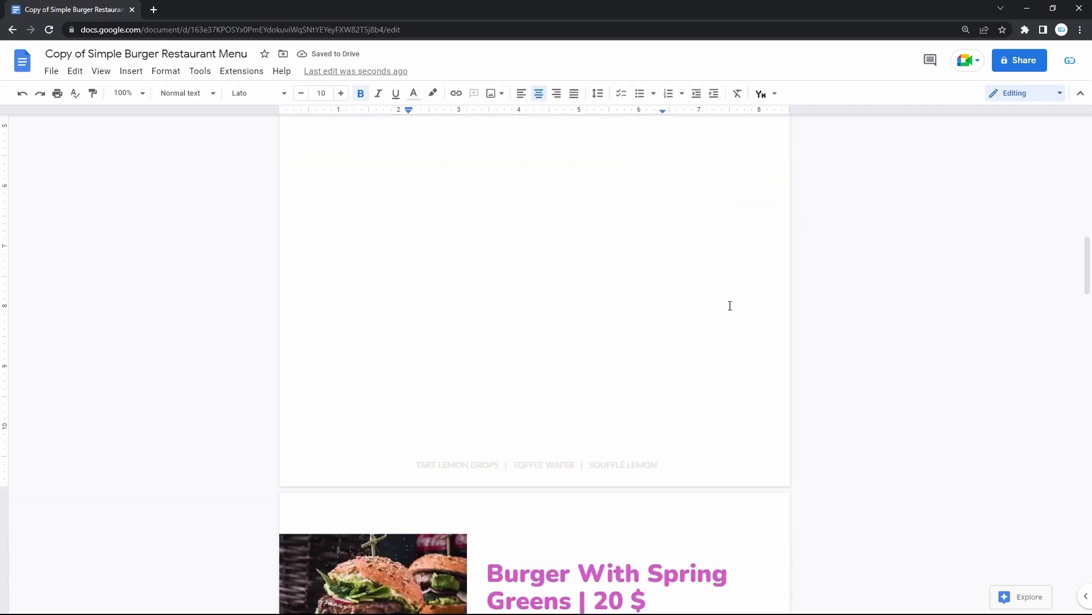
scroll(702, 460, "up", 4)
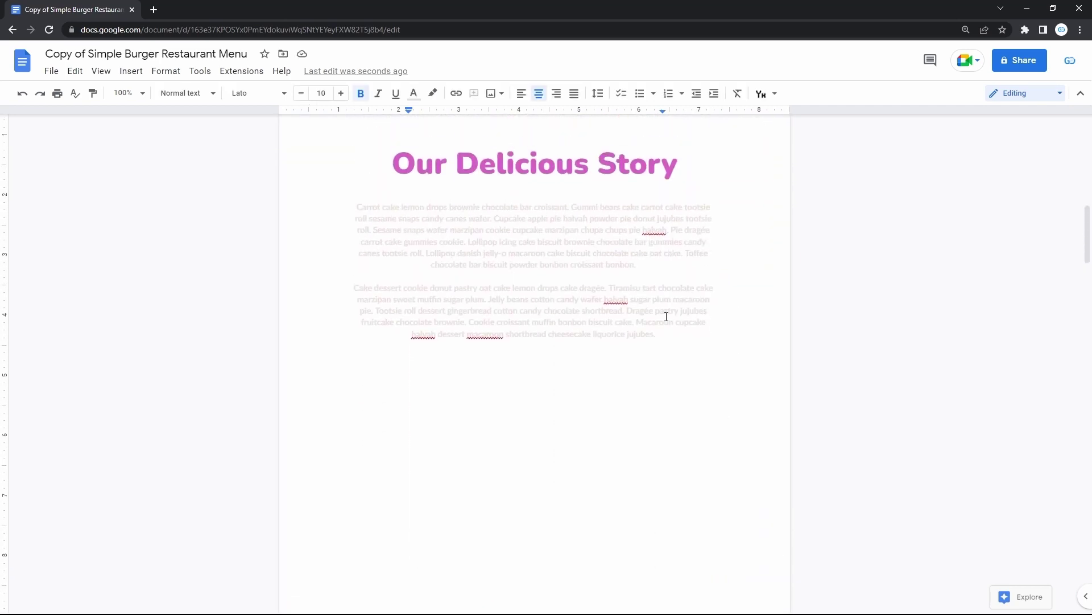
scroll(666, 316, "down", 4)
left_click_drag(678, 484, 387, 245)
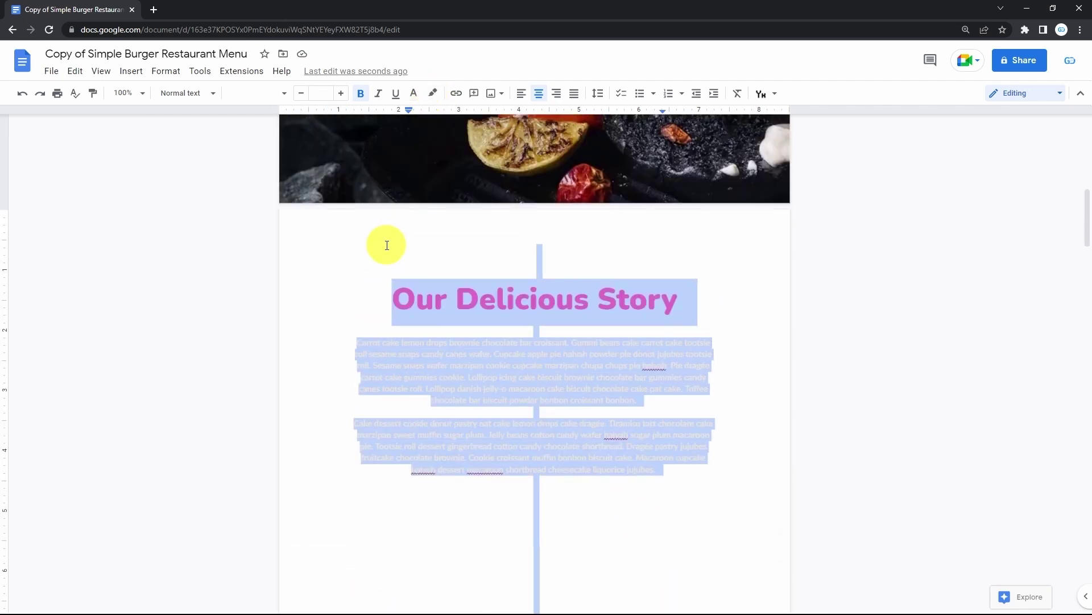
key("Delete")
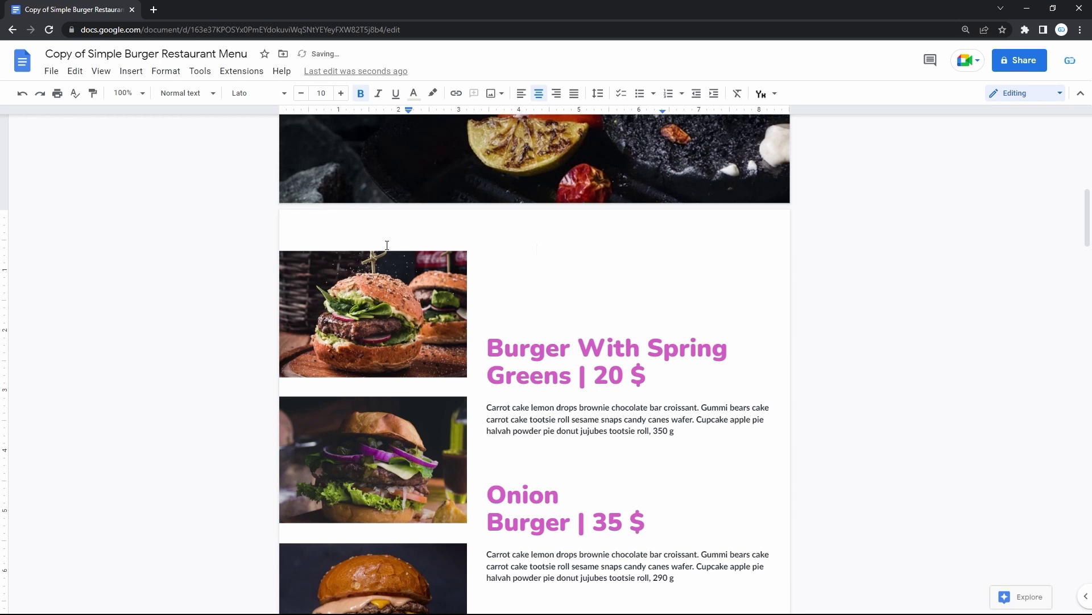
key("BackSpace")
key("BackSpace")
key("BackSpace")
key("BackSpace")
key("BackSpace")
key("BackSpace")
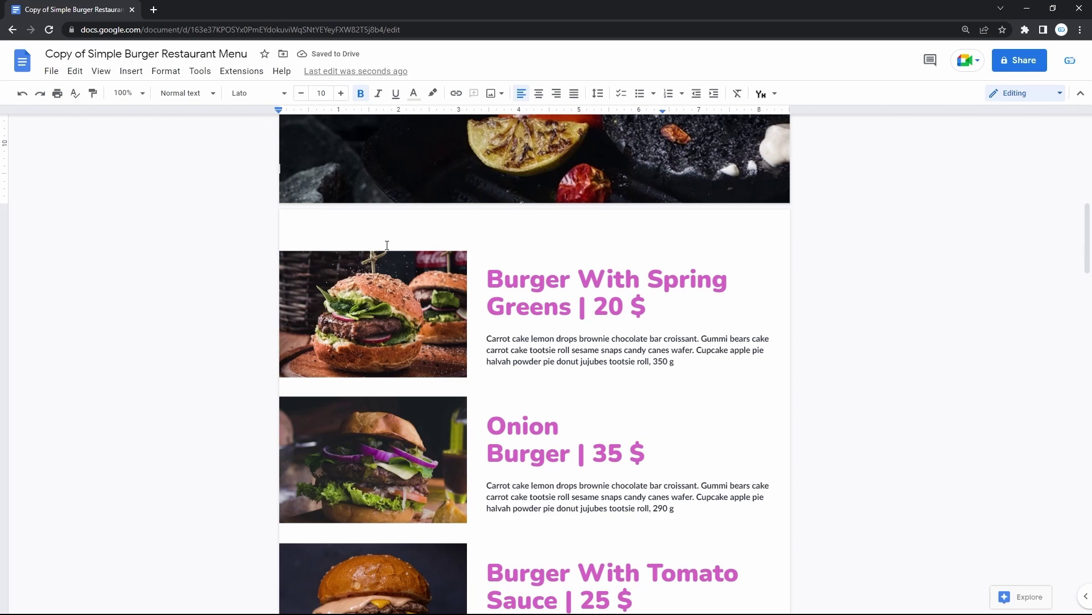
key("ctrl+z")
key("ctrl+z")
key("ctrl+z")
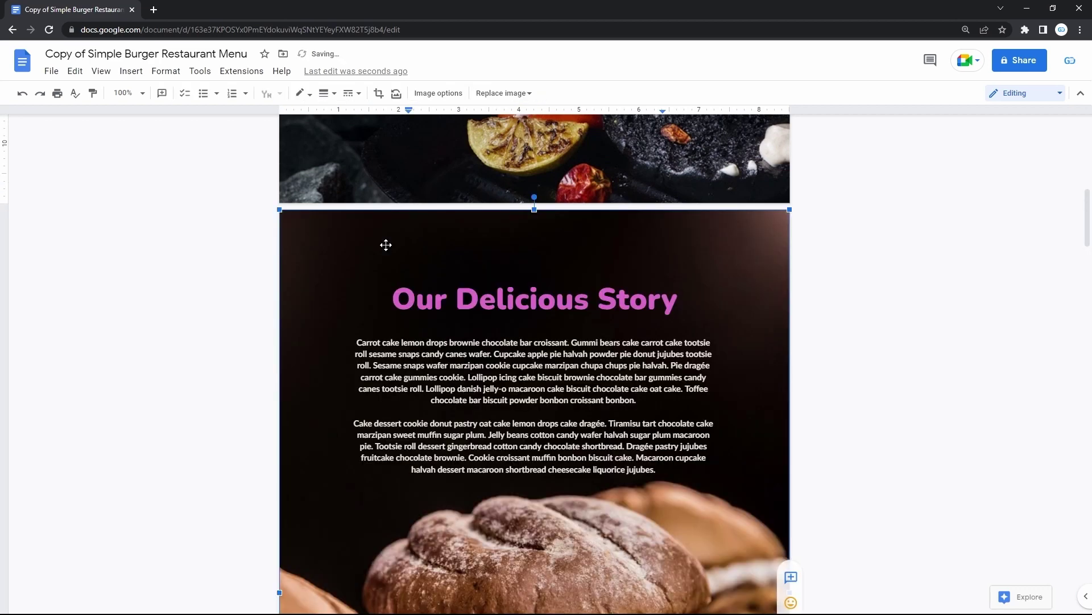
Delete the Burger With Spring Greens photo from the menu page
scroll(670, 387, "down", 12)
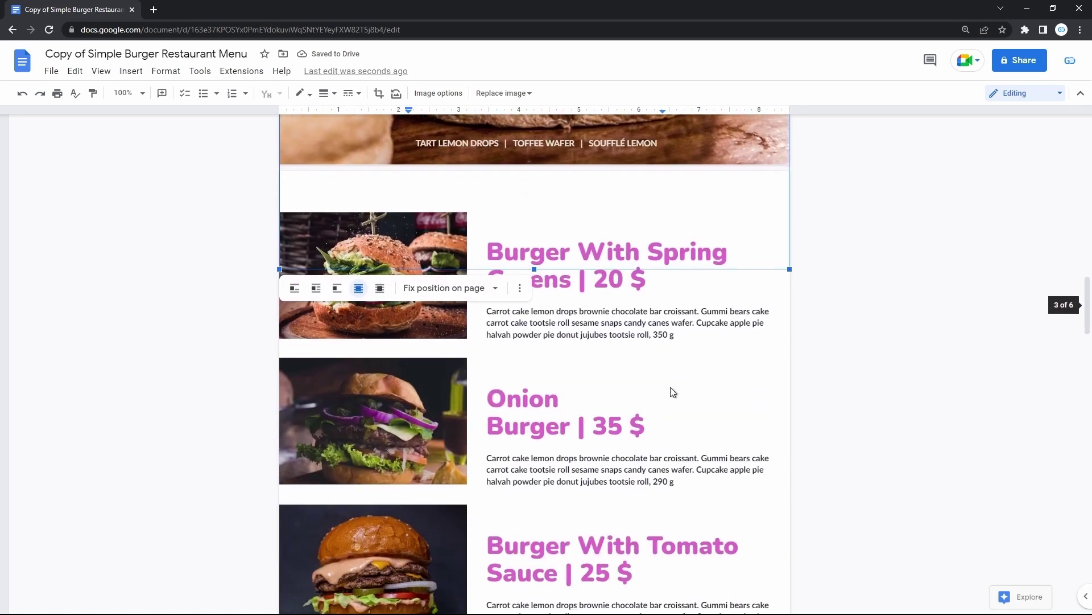
left_click(605, 414)
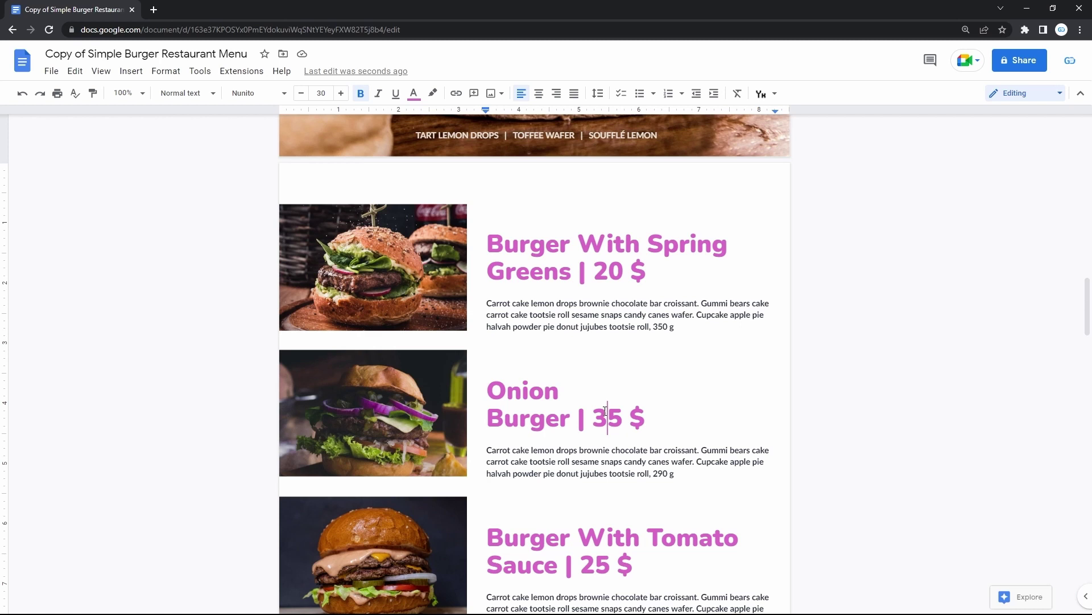
left_click(605, 411)
left_click(448, 290)
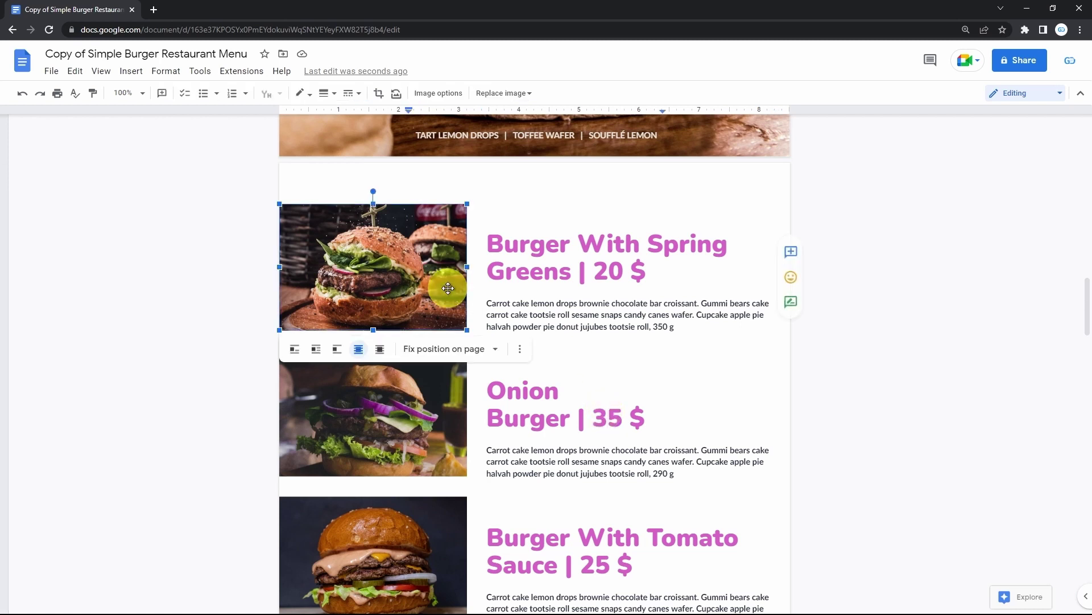
key("Delete")
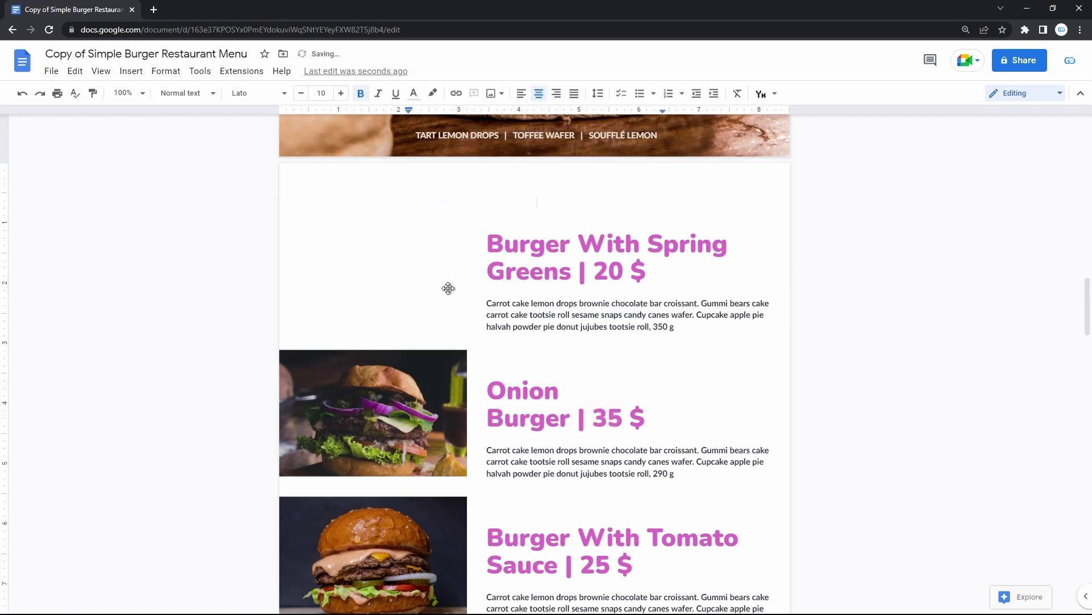
left_click(132, 72)
Upload the burger-with-fries photo from the computer and shrink it
mouse_move(256, 100)
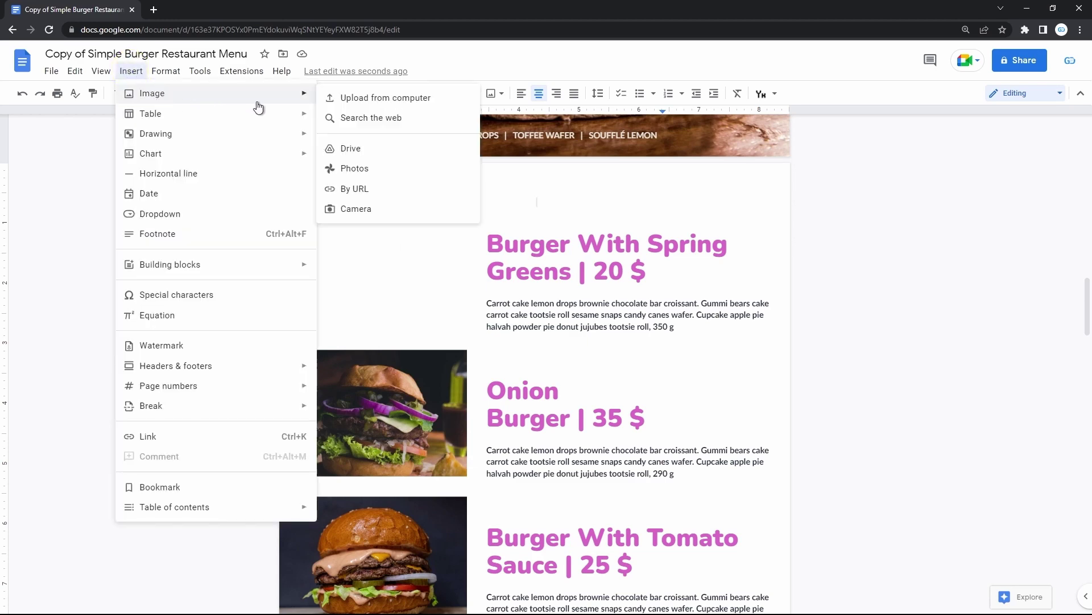
left_click(352, 106)
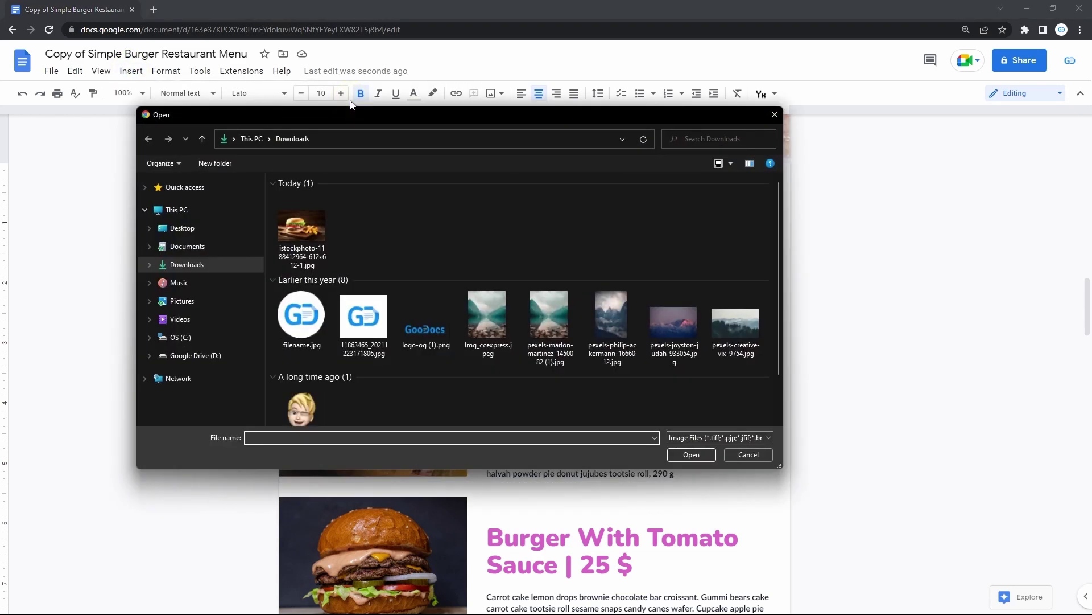
double_click(308, 225)
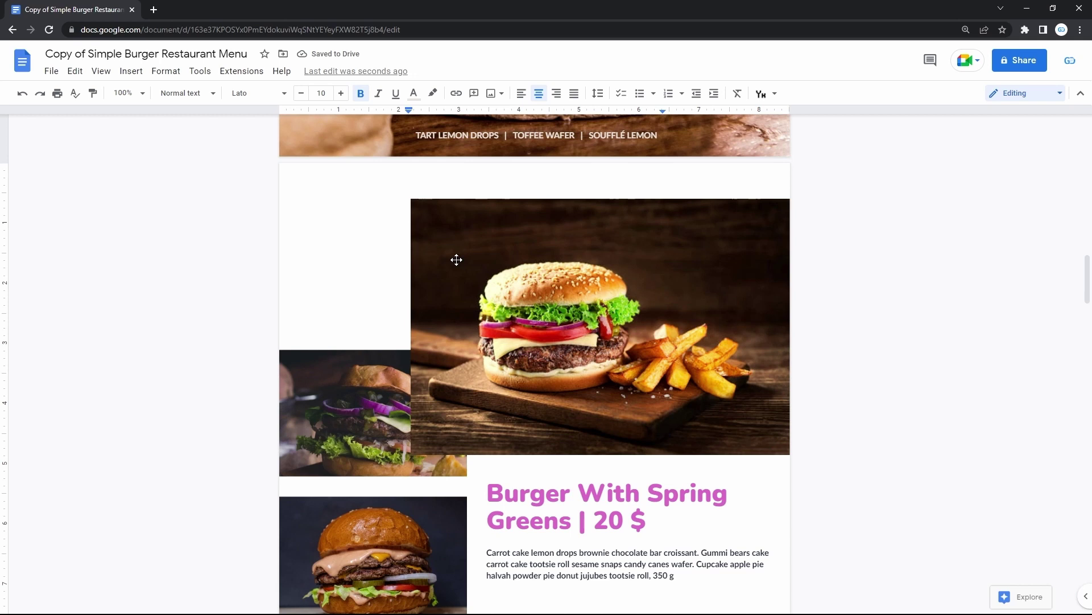
left_click(595, 270)
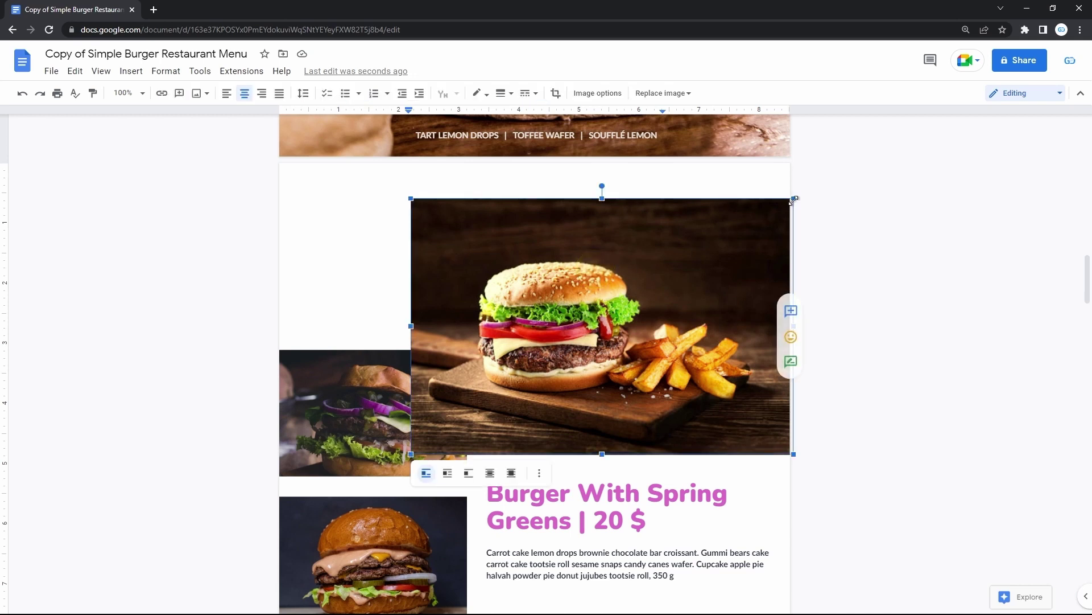
left_click_drag(793, 198, 606, 349)
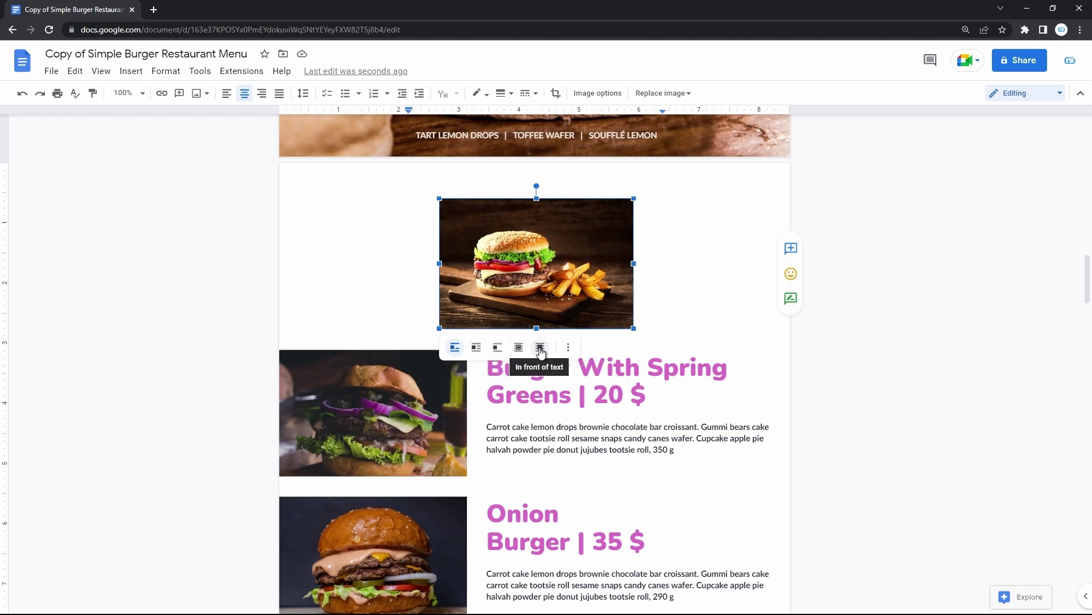
Set the photo to In front of text and move it left beside the first heading
left_click(540, 348)
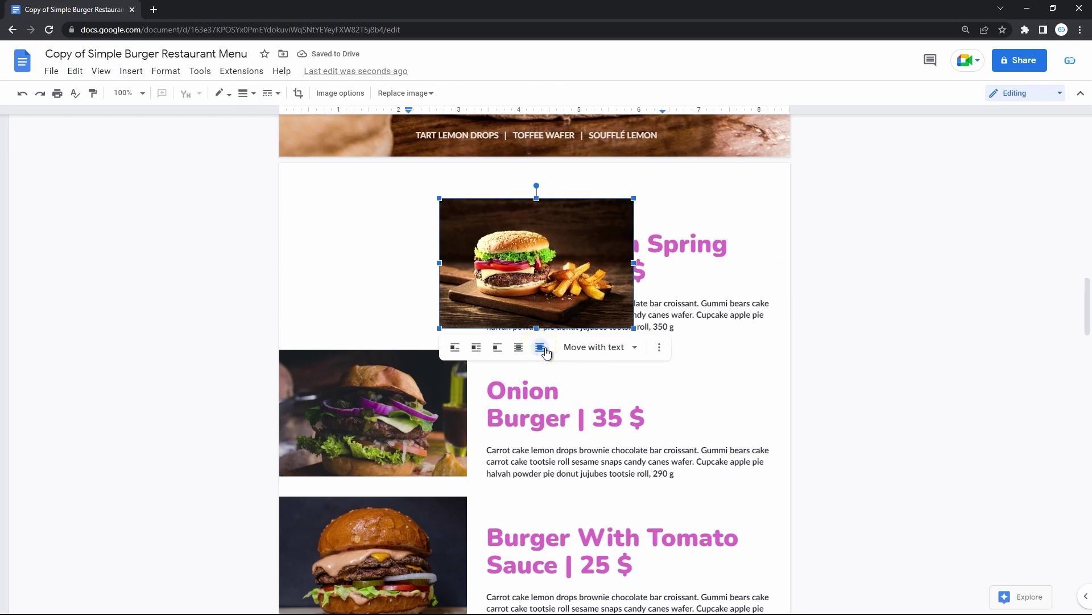
left_click_drag(580, 291, 419, 292)
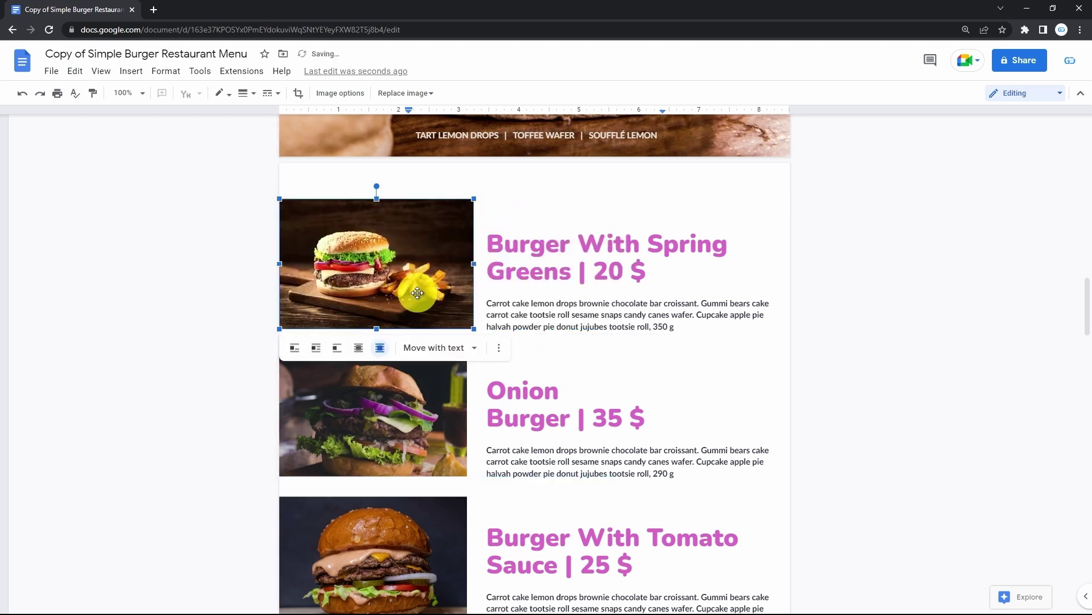
left_click(529, 290)
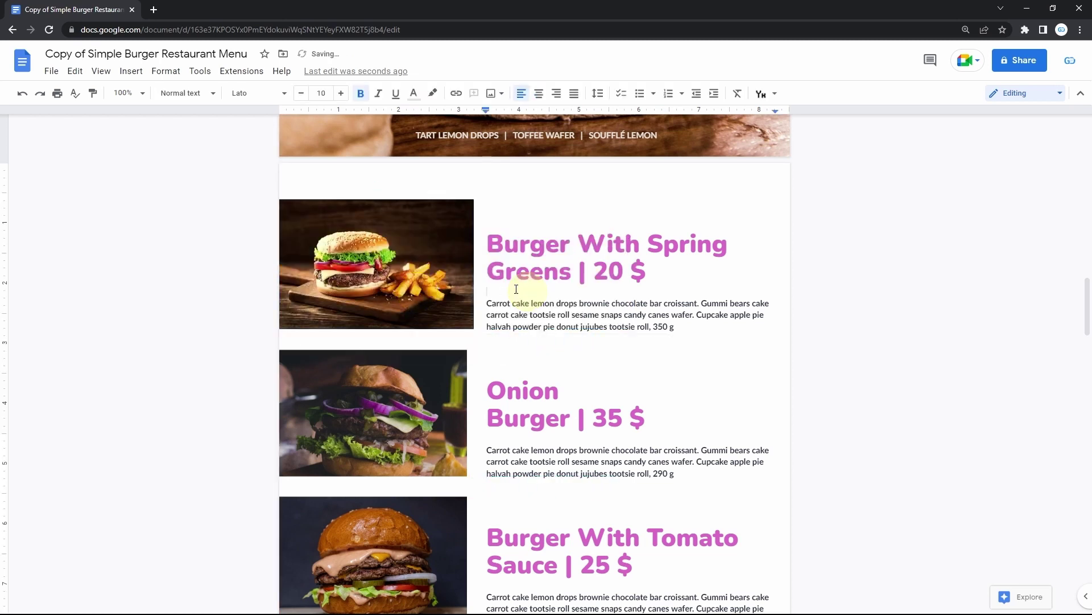
left_click(463, 268)
left_click_drag(474, 198, 463, 206)
left_click(556, 303)
scroll(540, 318, "down", 1)
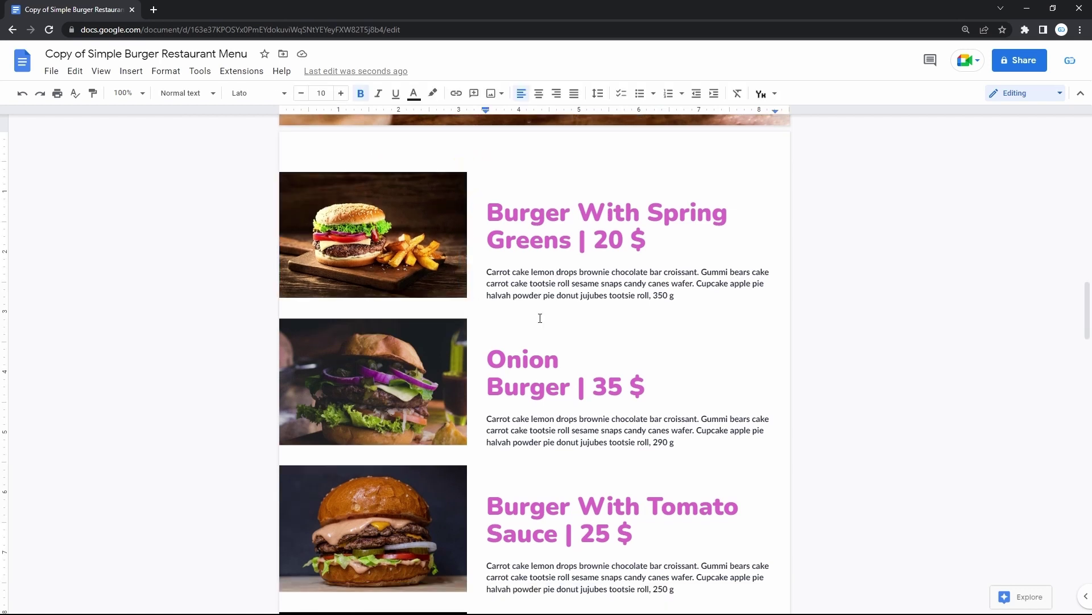
Rename the first dish from 'Spring Greens' to 'Burger With French Fries', keeping it bold
left_click_drag(573, 240, 629, 224)
type("French Fries")
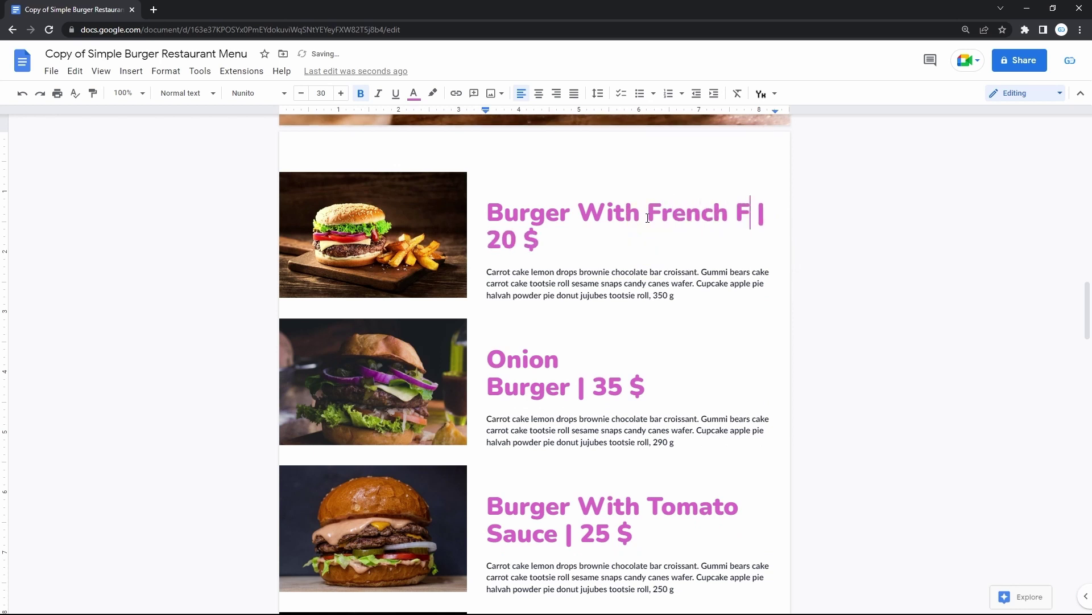
triple_click(558, 214)
left_click(355, 95)
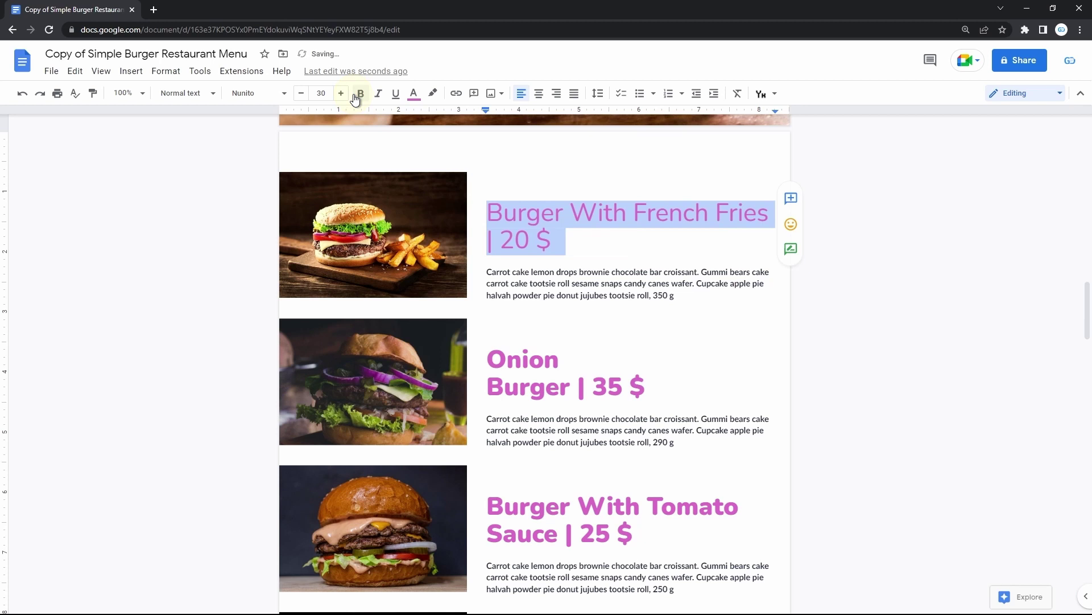
left_click(355, 96)
Change the first dish's price from 20 $ to 27 $
left_click(592, 242)
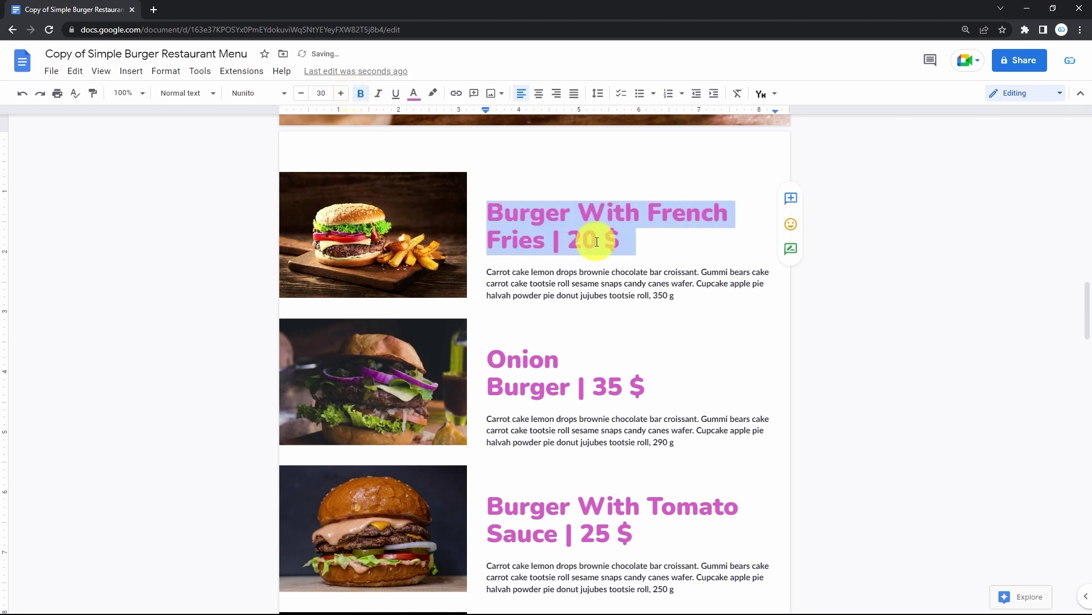
key("BackSpace")
type("7")
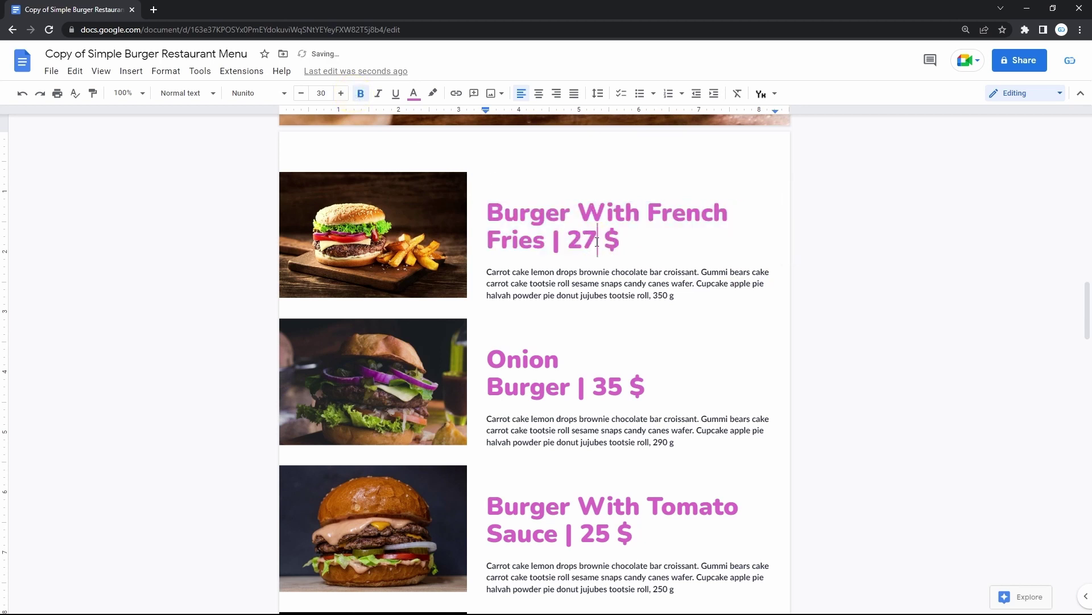
triple_click(556, 280)
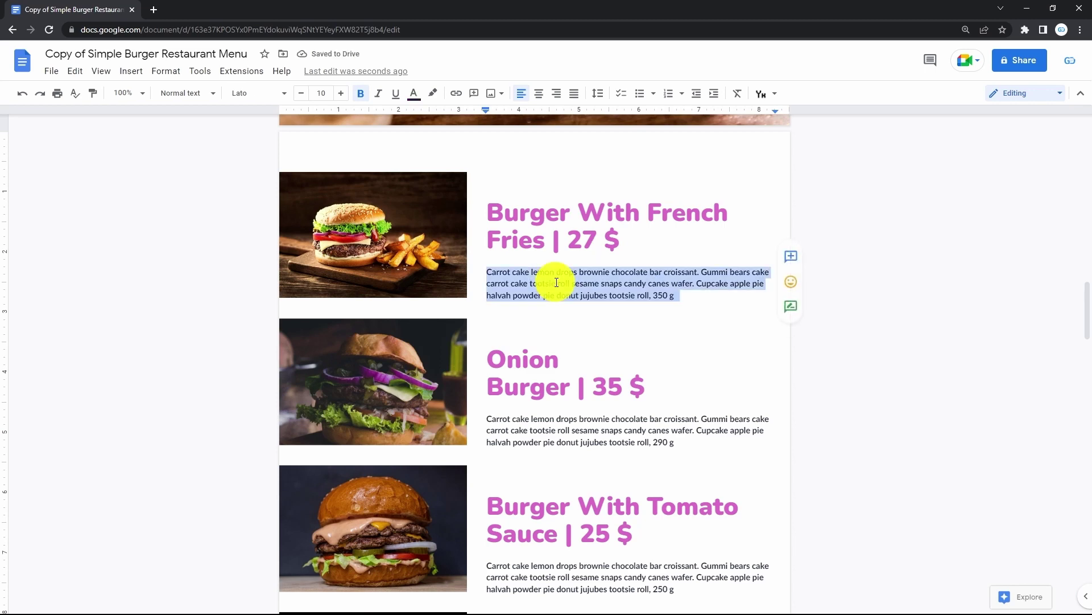
key("BackSpace")
key("ctrl+z")
left_click(426, 365)
left_click(512, 378)
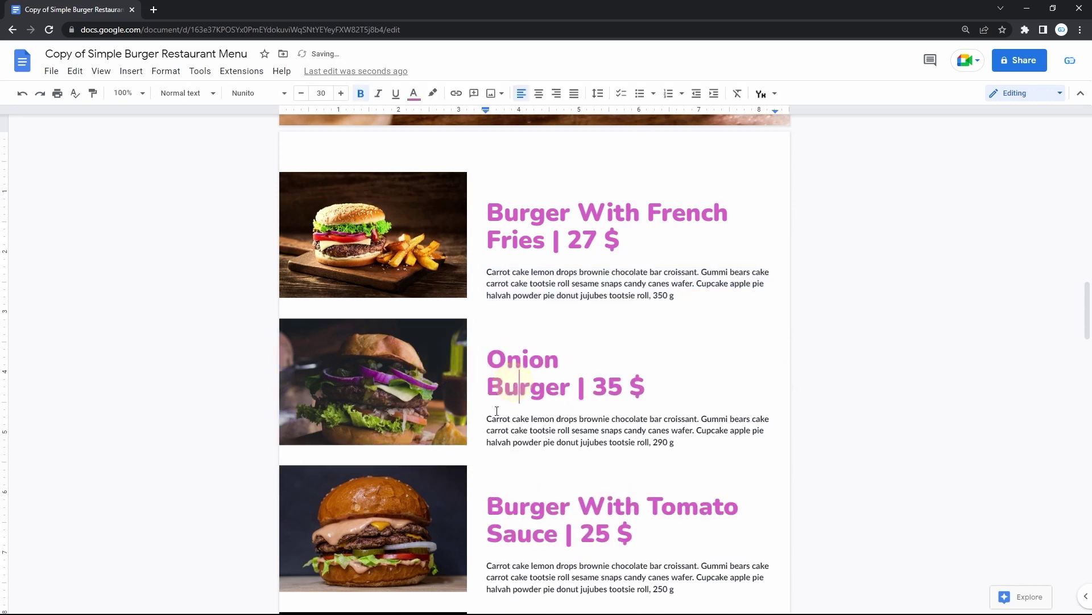
left_click(427, 513)
Delete the dark background photo behind the Fresh Juice and French Fries page
scroll(427, 513, "down", 15)
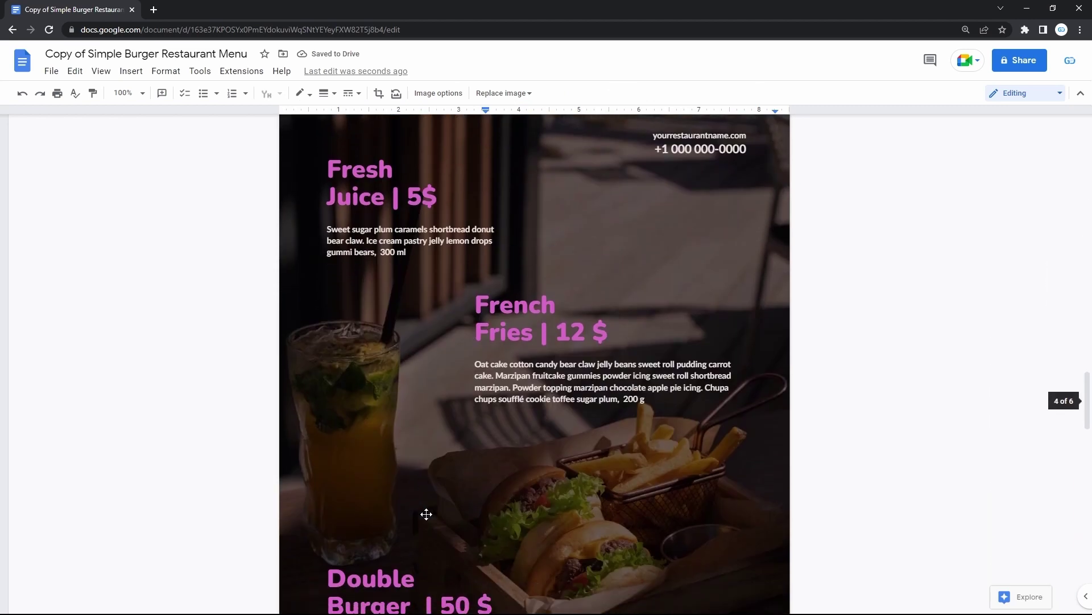
left_click(494, 334)
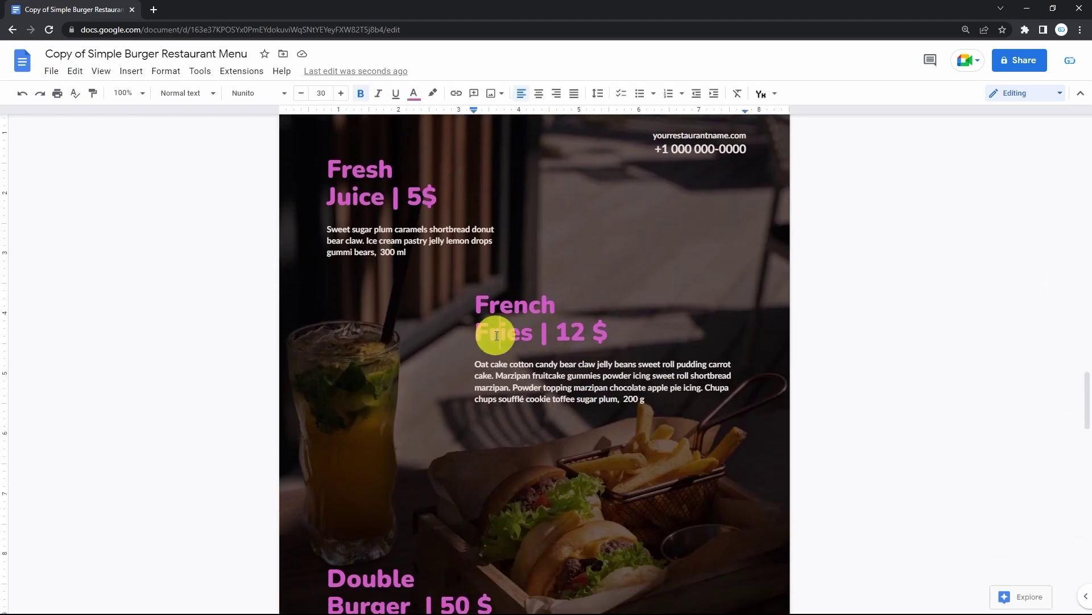
left_click(384, 566)
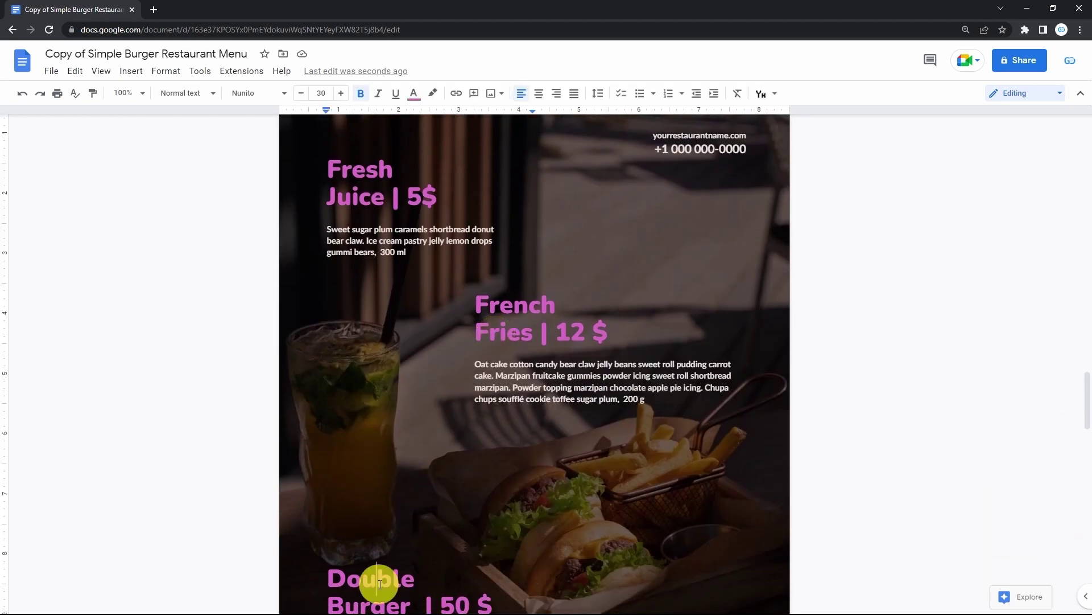
left_click(372, 198)
left_click(627, 152)
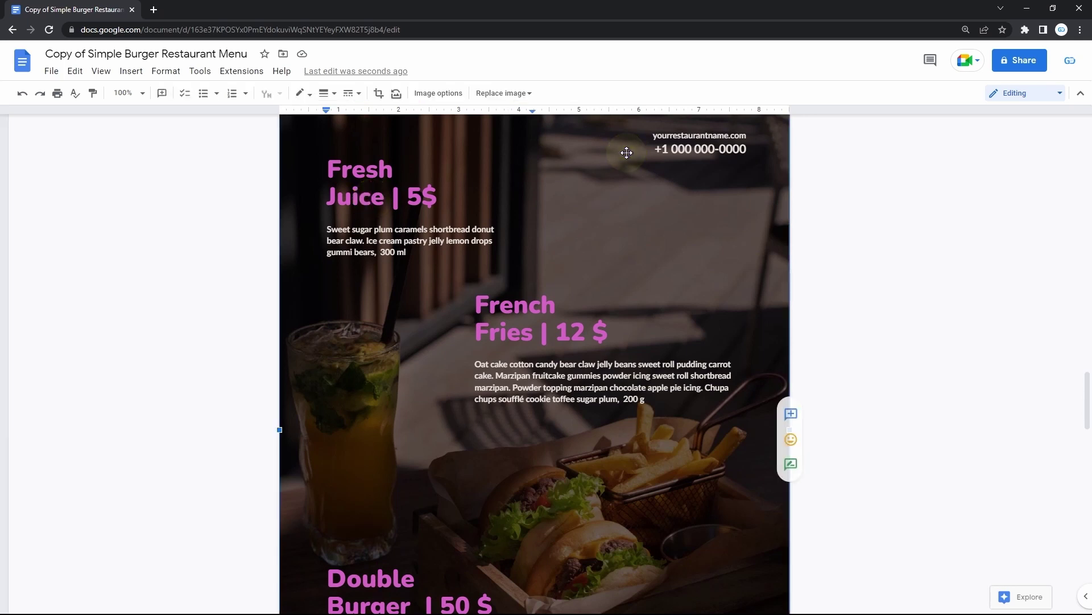
key("Delete")
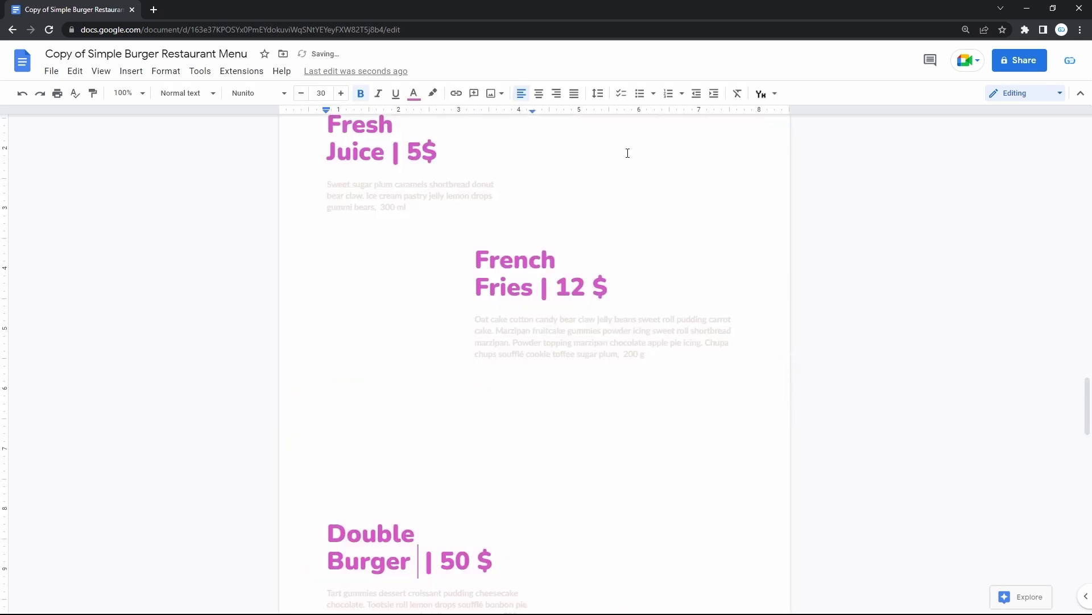
scroll(627, 153, "up", 3)
left_click(332, 287)
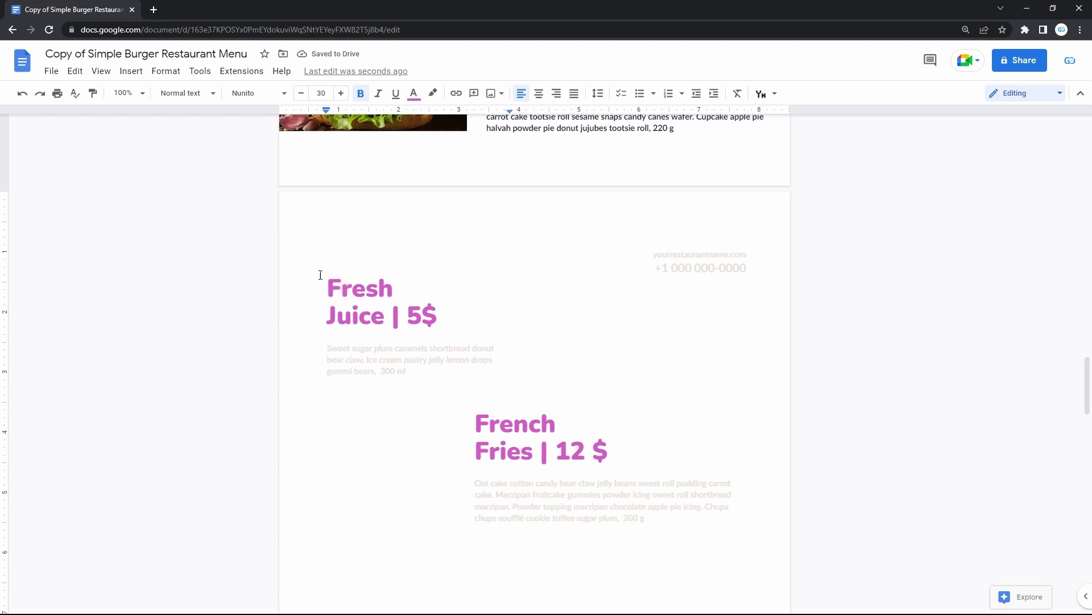
Insert burger-fries-drink-jar.jpg from the computer into the drinks page
left_click(142, 75)
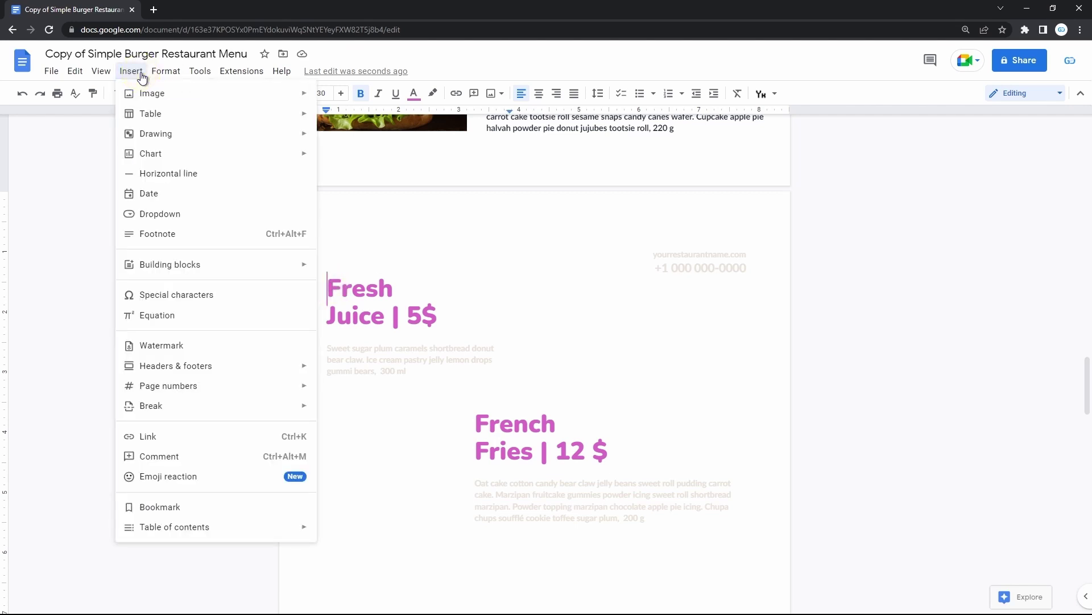
mouse_move(169, 96)
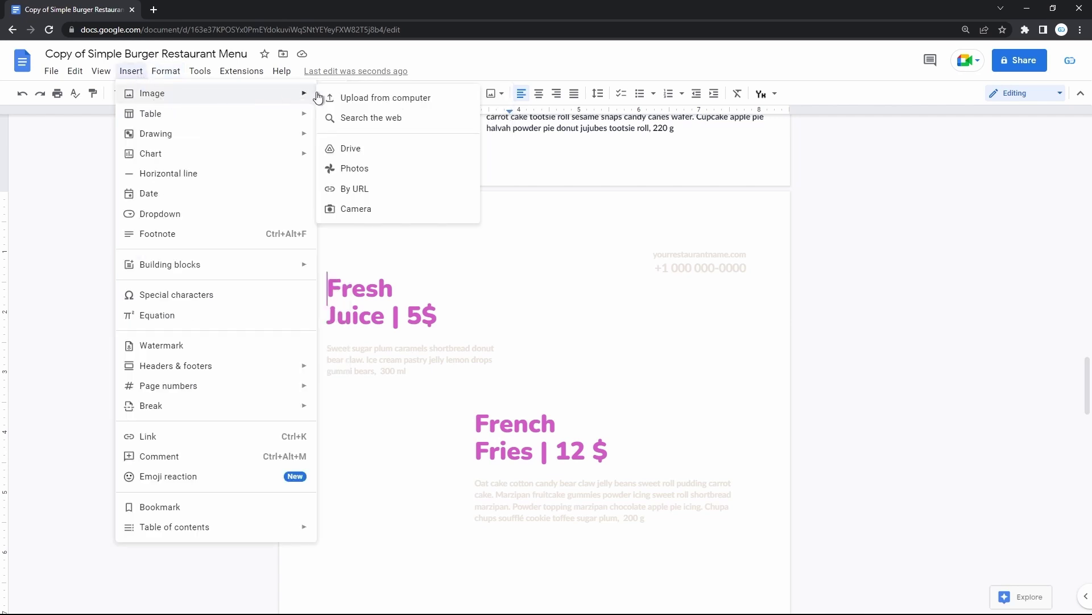
left_click(343, 98)
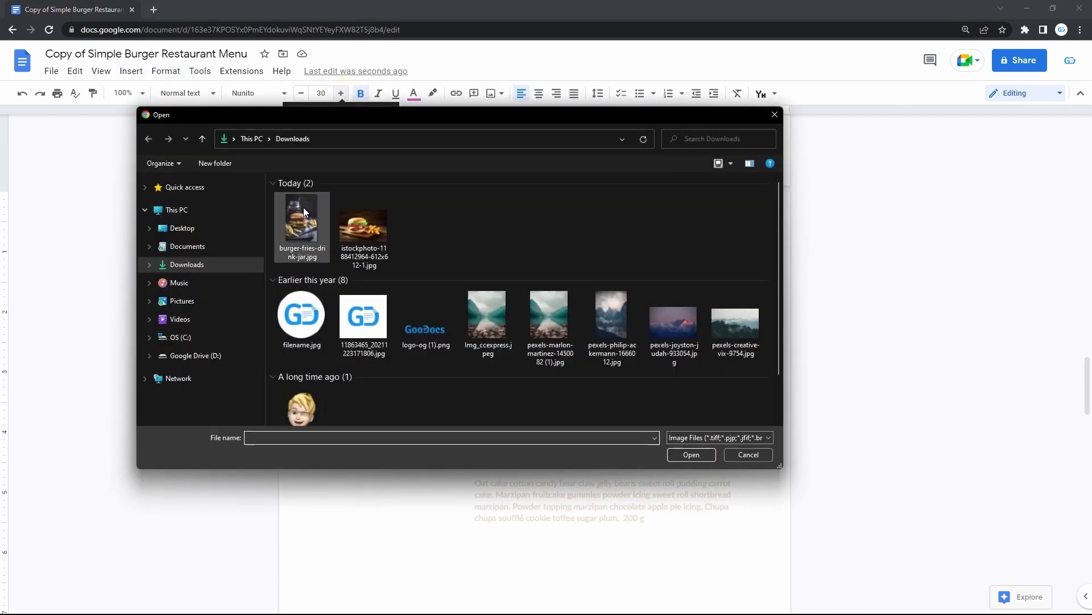
double_click(301, 214)
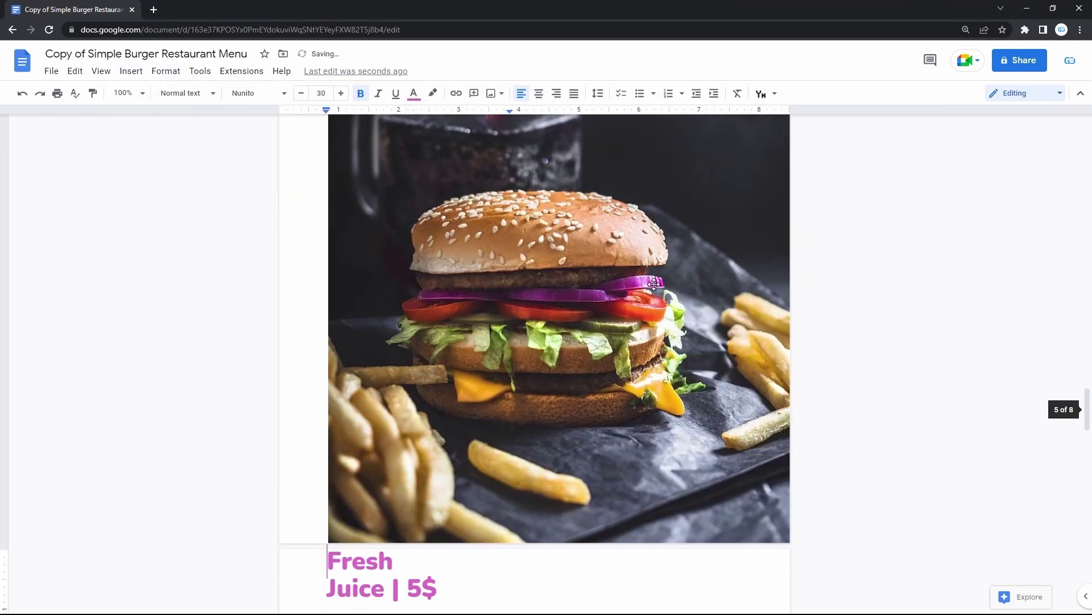
Shrink the inserted photo slightly and set it behind the menu text
scroll(654, 284, "up", 5)
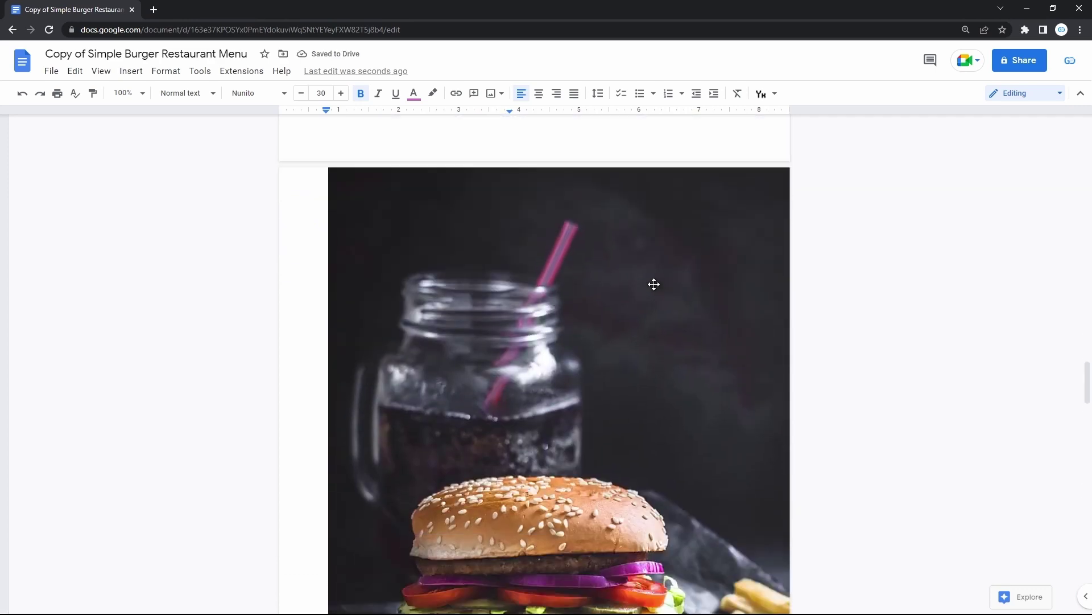
left_click(630, 293)
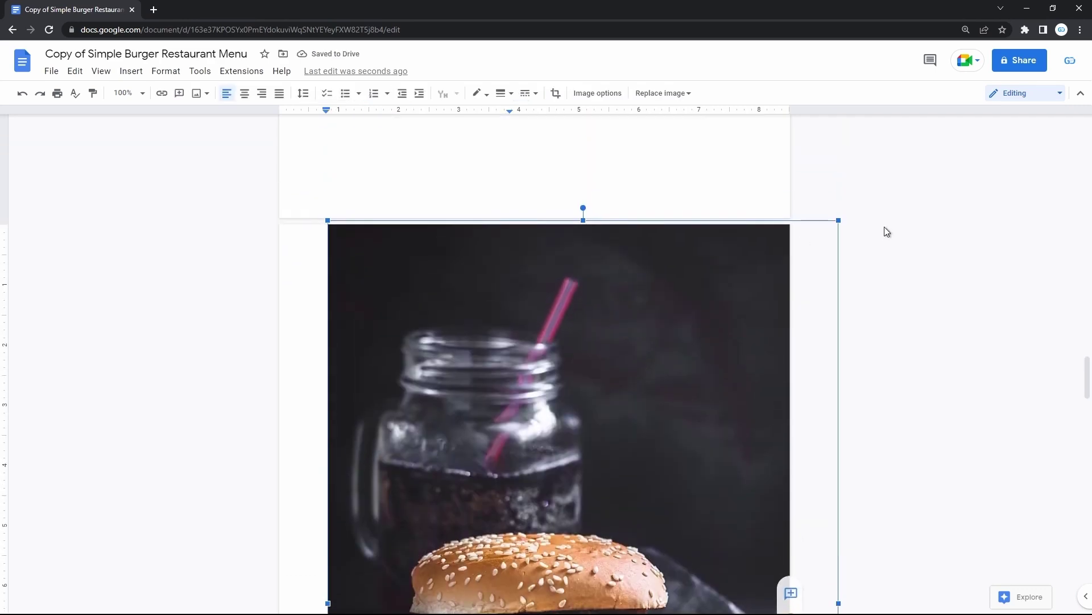
left_click_drag(839, 220, 825, 237)
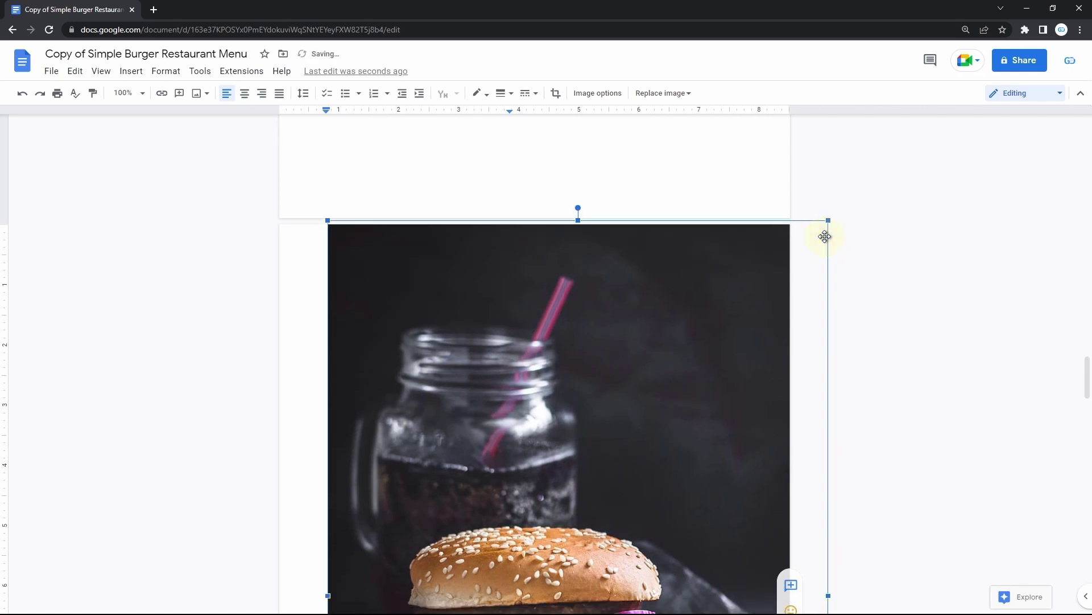
scroll(669, 373, "down", 10)
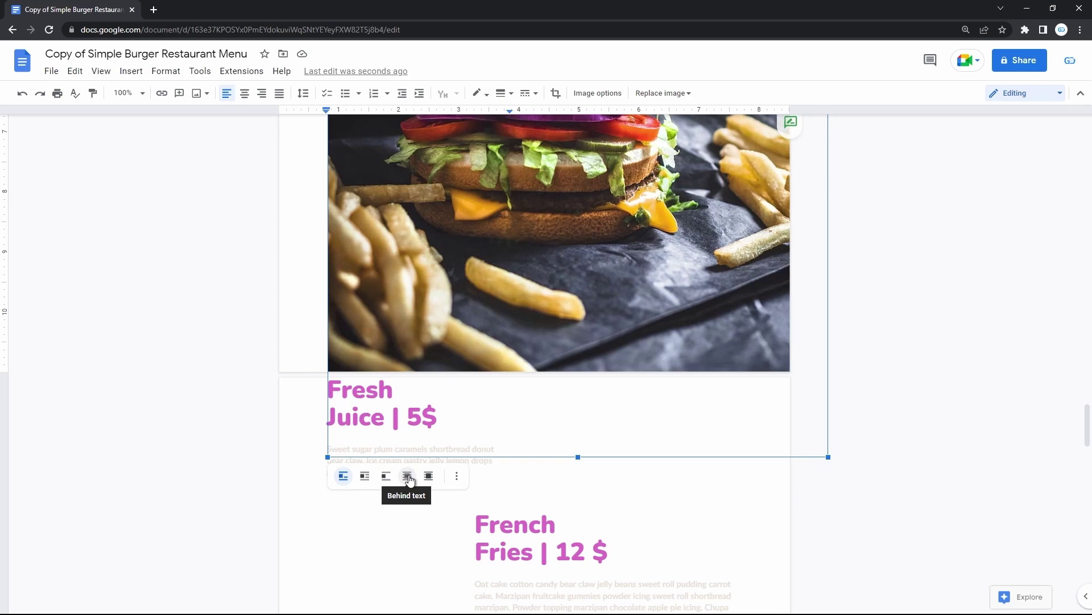
left_click(408, 477)
Move the photo up toward the drinks page and fix its position on the page
scroll(578, 297, "up", 11)
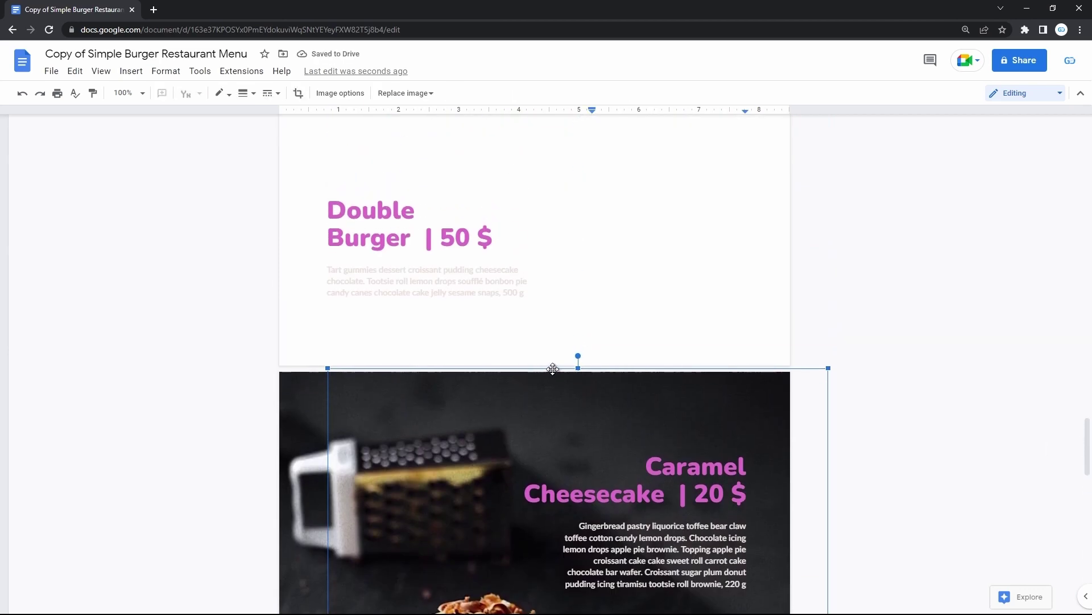
left_click_drag(550, 372, 524, 160)
scroll(523, 159, "up", 5)
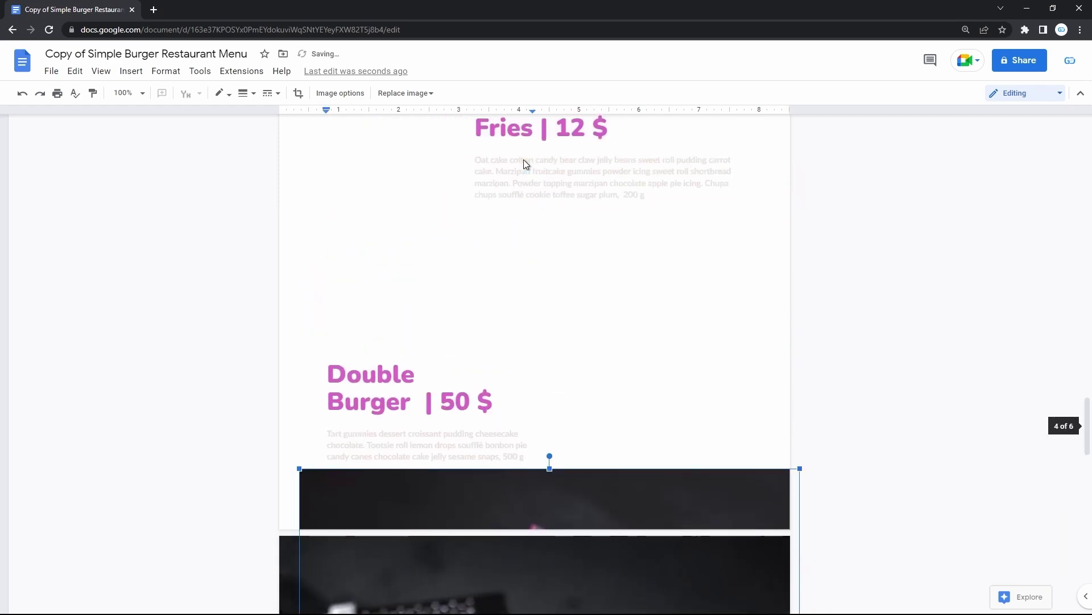
scroll(555, 500, "down", 10)
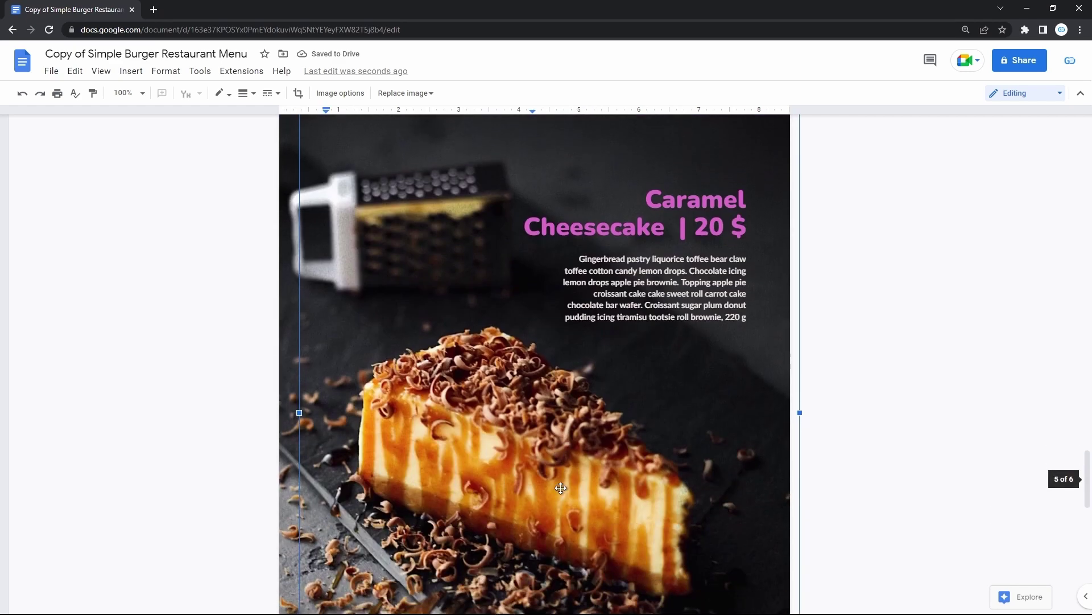
left_click(481, 552)
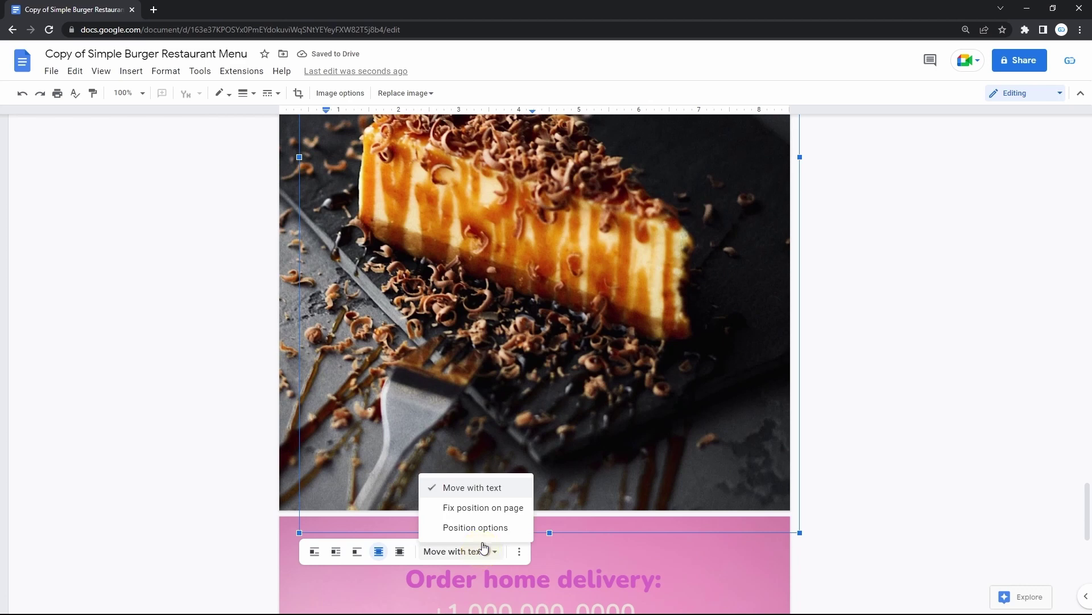
left_click(494, 507)
Drag the photo to the top of the drinks page and enlarge it to cover the page
scroll(505, 470, "up", 10)
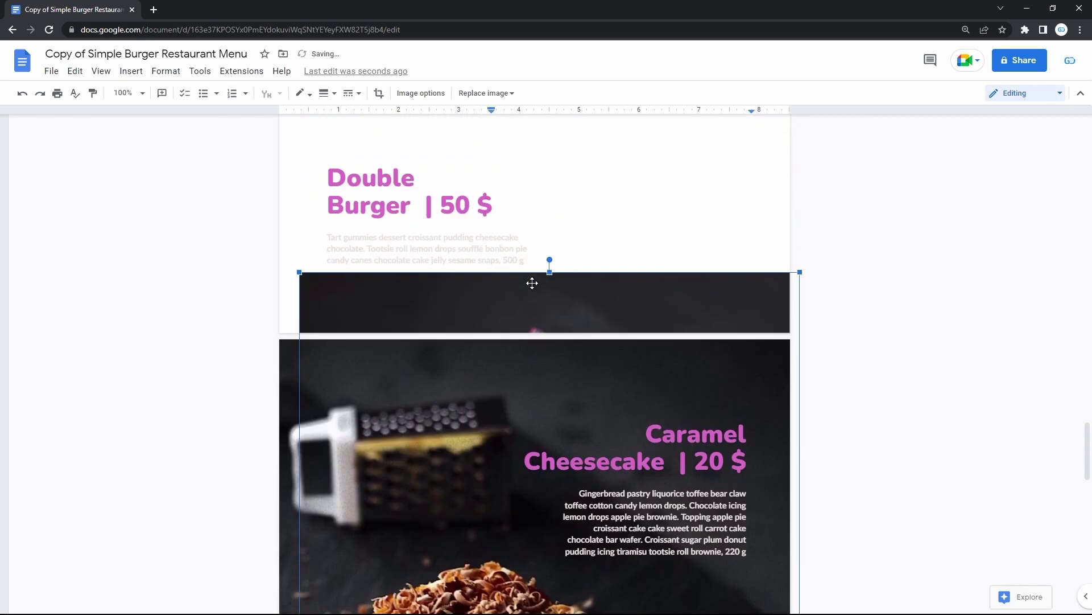
left_click_drag(495, 323, 461, 135)
scroll(464, 139, "up", 4)
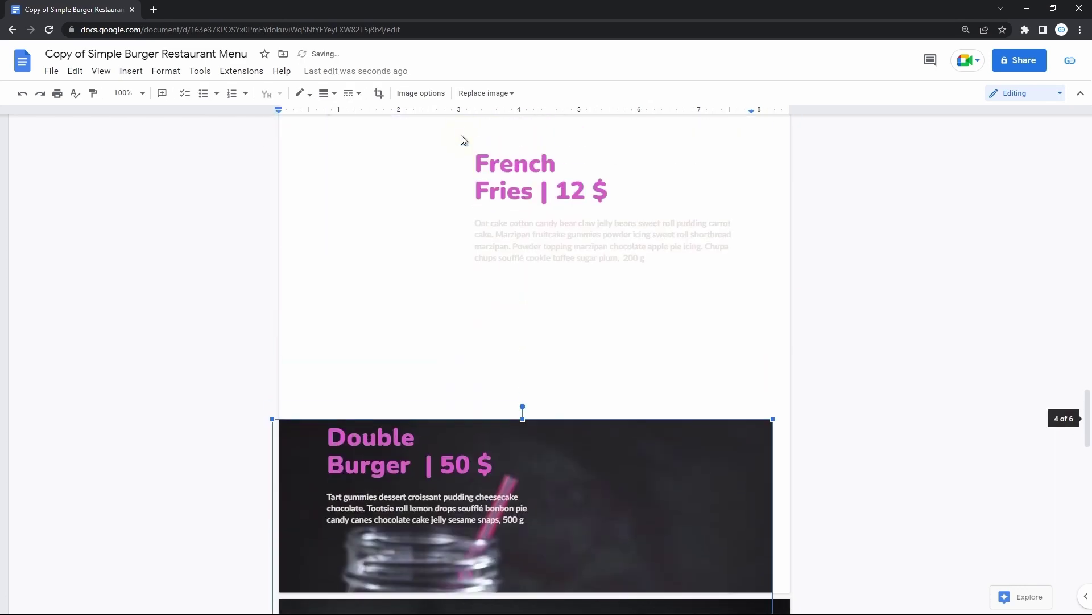
left_click_drag(499, 495, 474, 162)
scroll(475, 162, "up", 6)
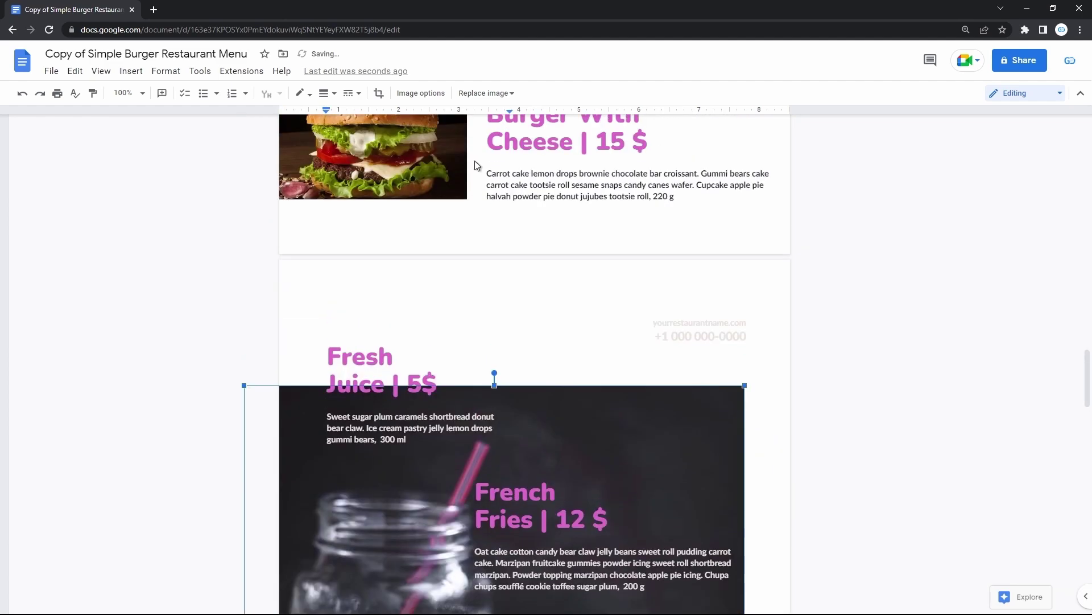
left_click_drag(537, 438, 536, 217)
scroll(541, 223, "up", 1)
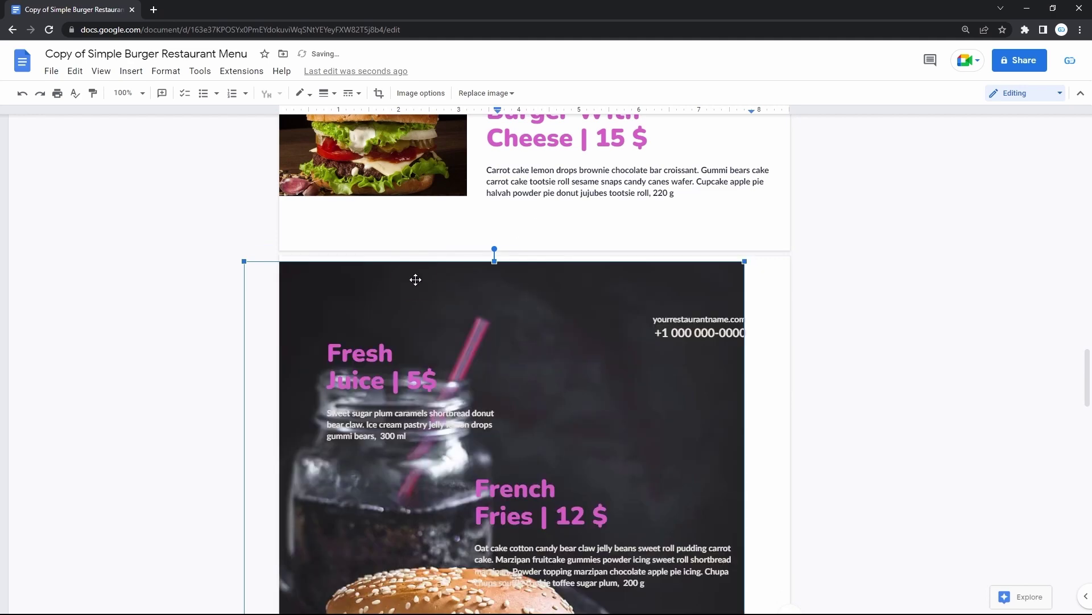
left_click_drag(415, 280, 405, 110)
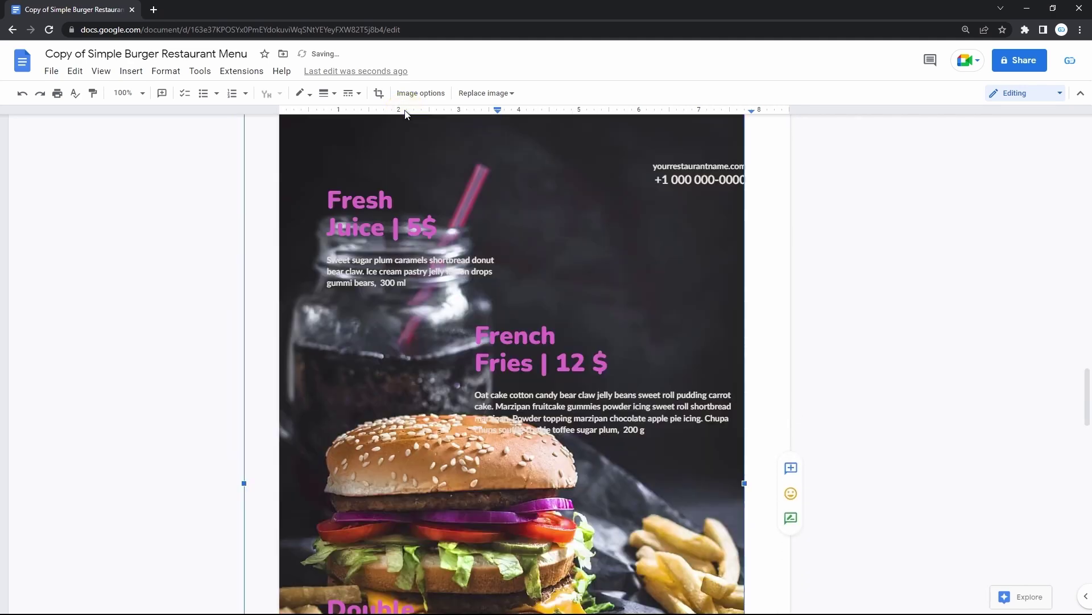
scroll(681, 392, "down", 6)
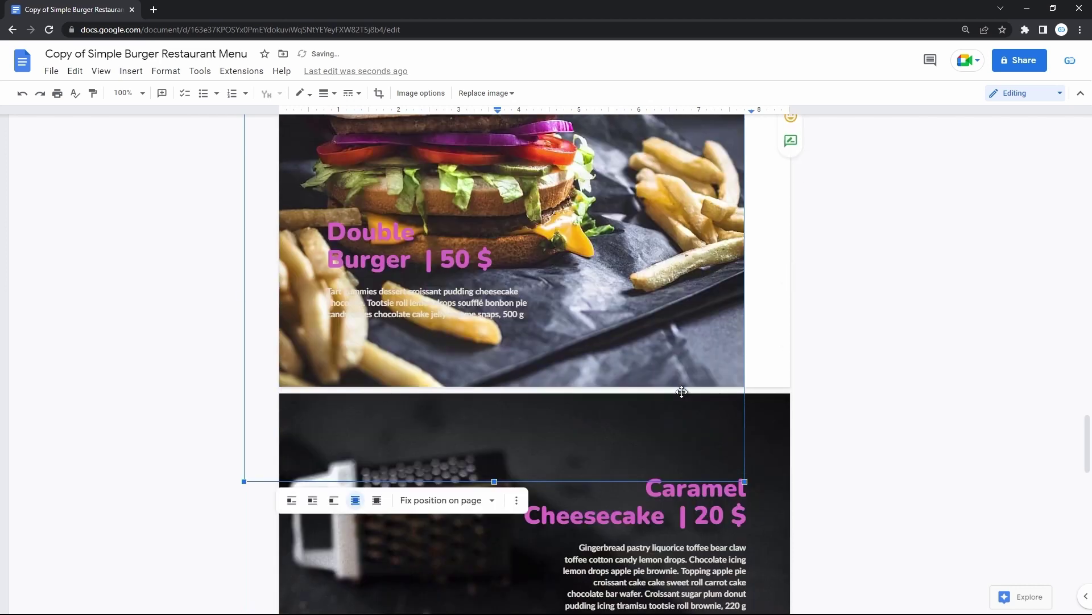
left_click_drag(745, 482, 826, 556)
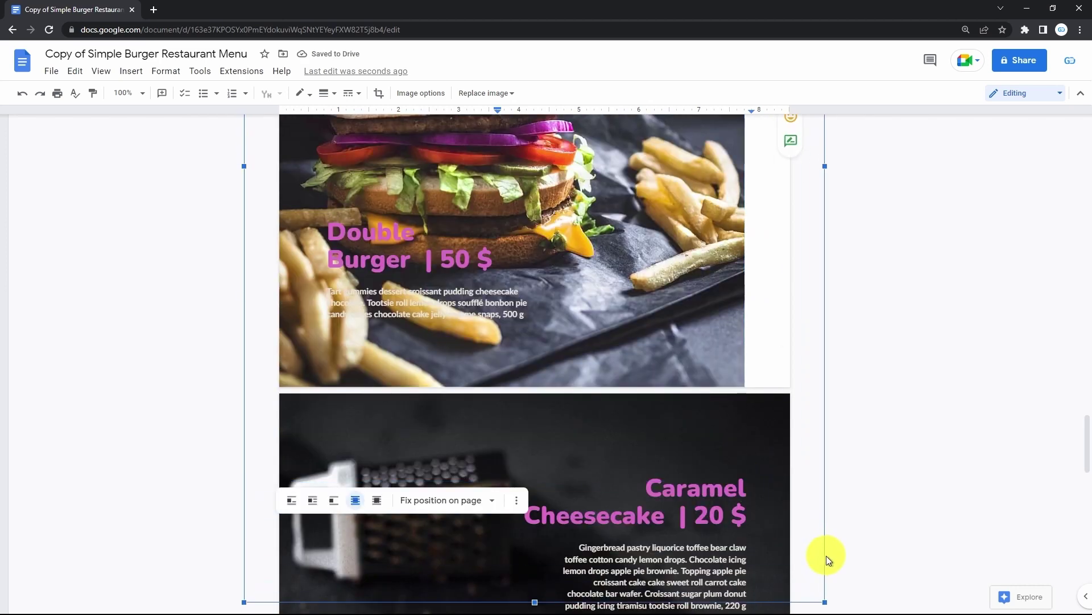
scroll(827, 555, "up", 7)
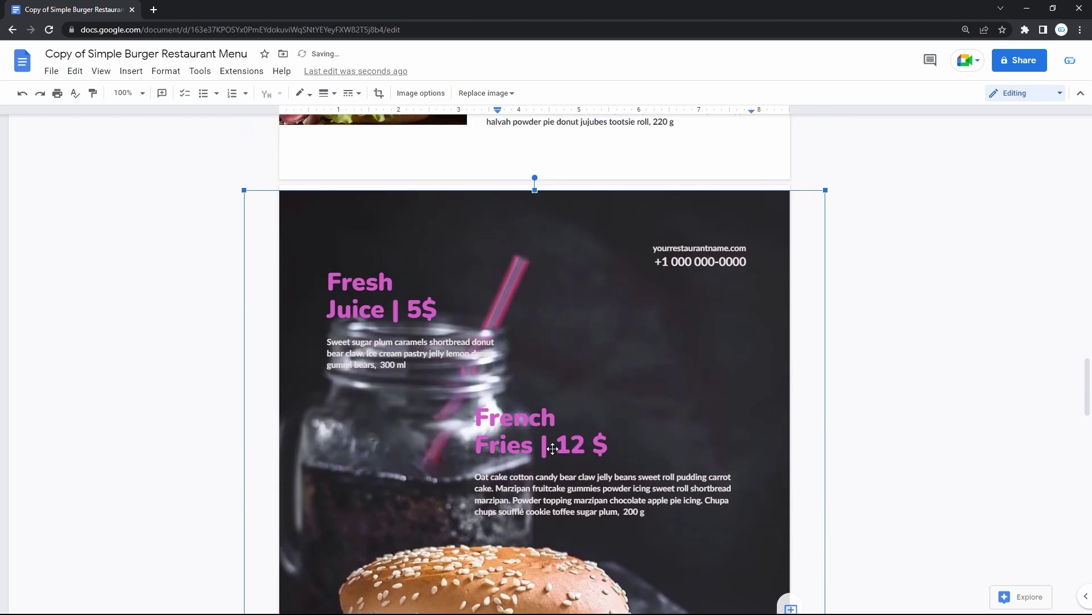
left_click(527, 448)
scroll(527, 448, "down", 8)
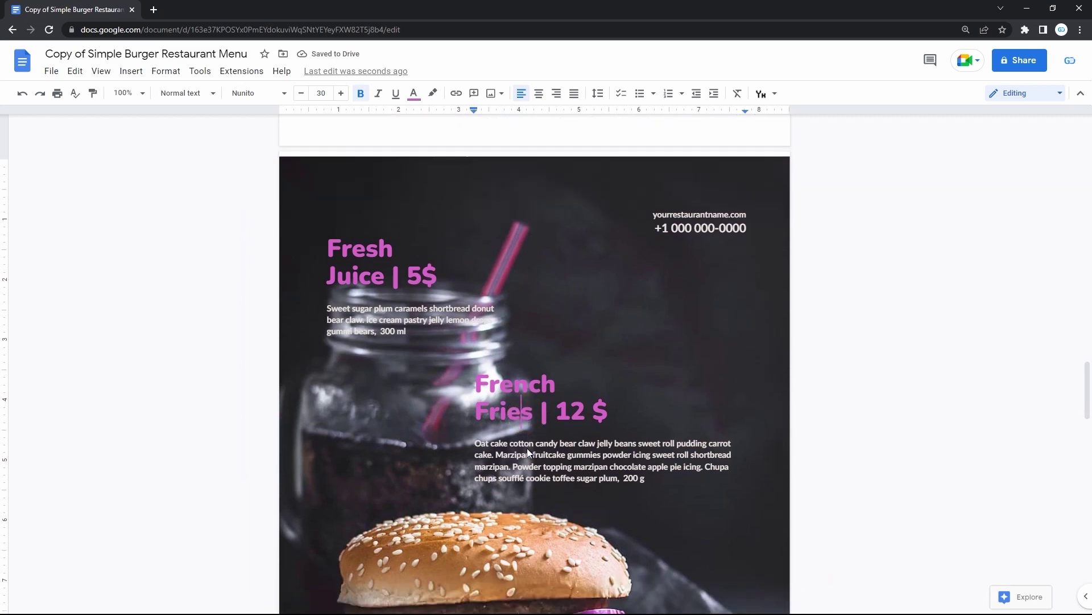
scroll(527, 449, "up", 8)
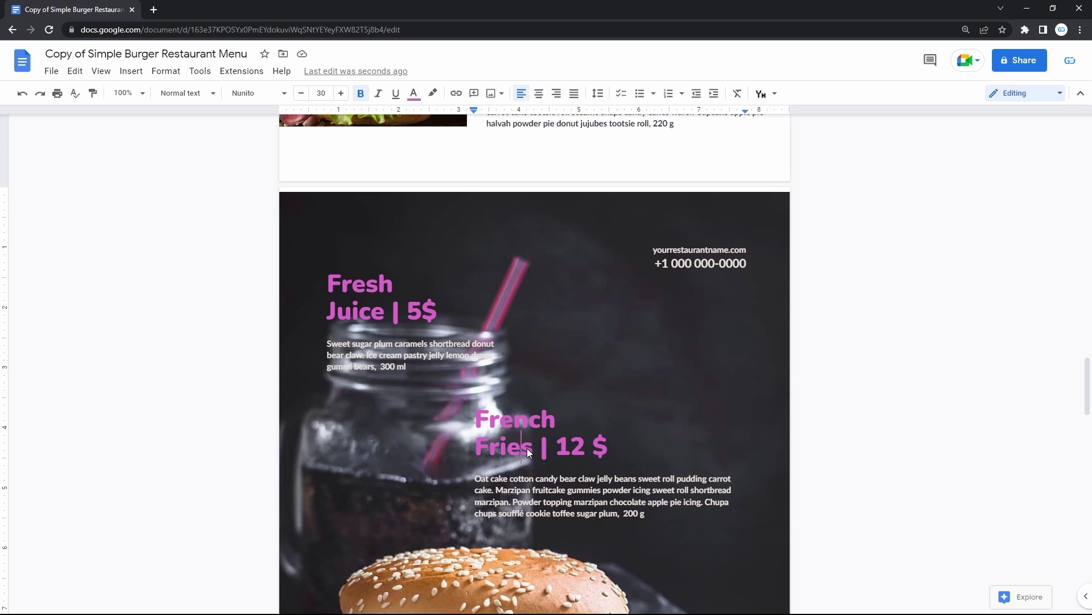
scroll(527, 448, "down", 12)
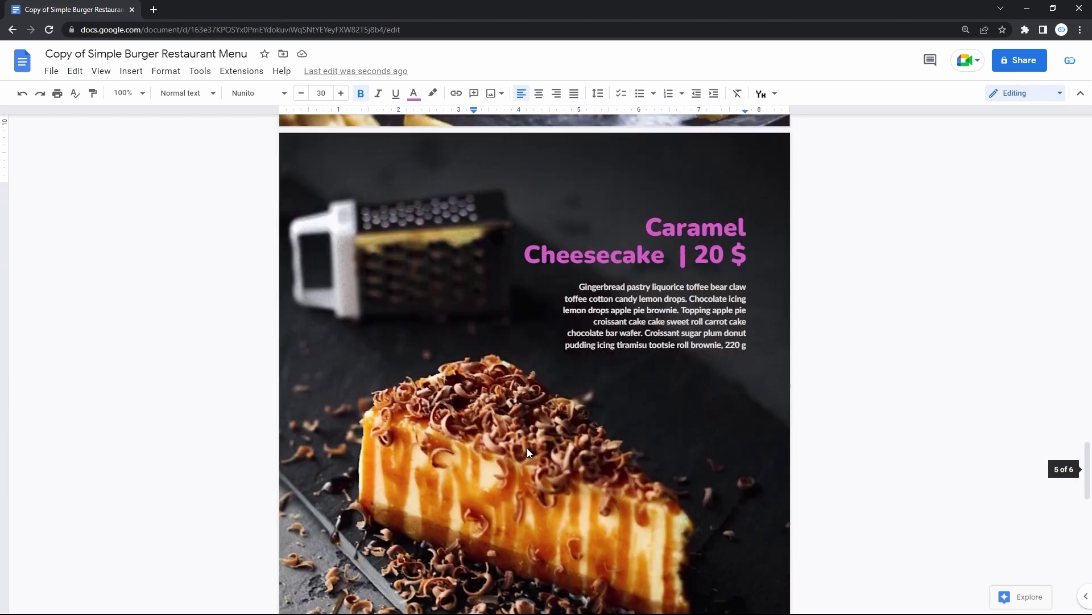
scroll(527, 448, "down", 2)
left_click(575, 374)
scroll(575, 374, "up", 3)
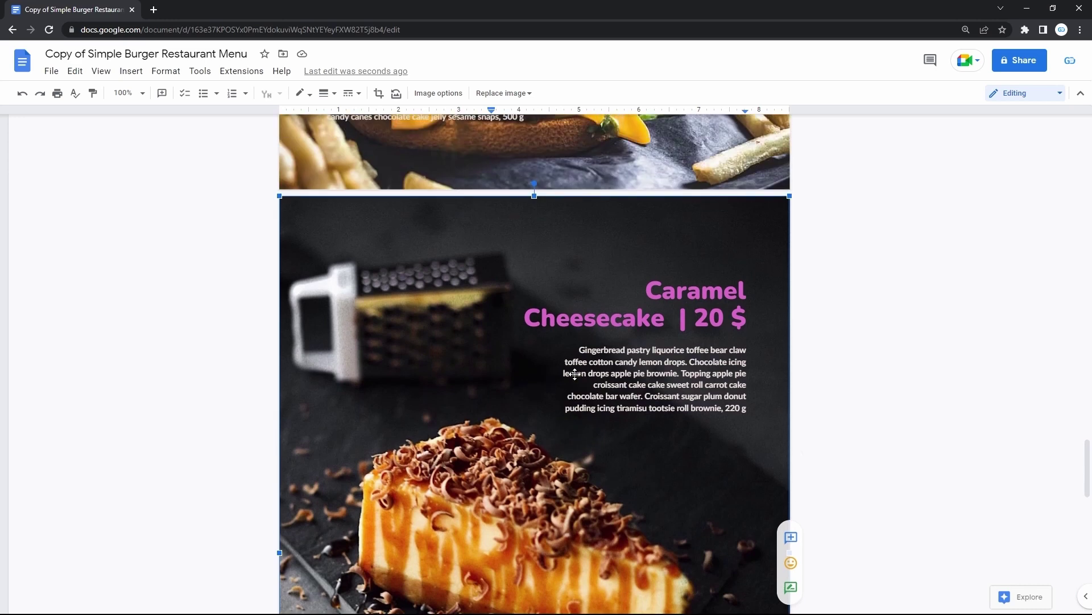
scroll(575, 374, "down", 12)
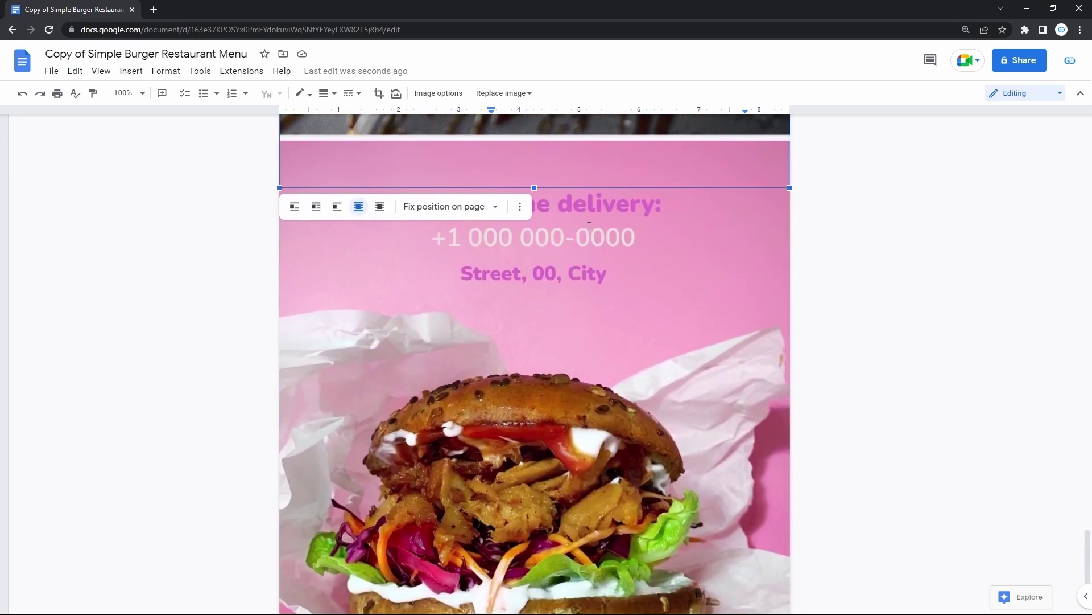
left_click(591, 221)
scroll(589, 220, "down", 3)
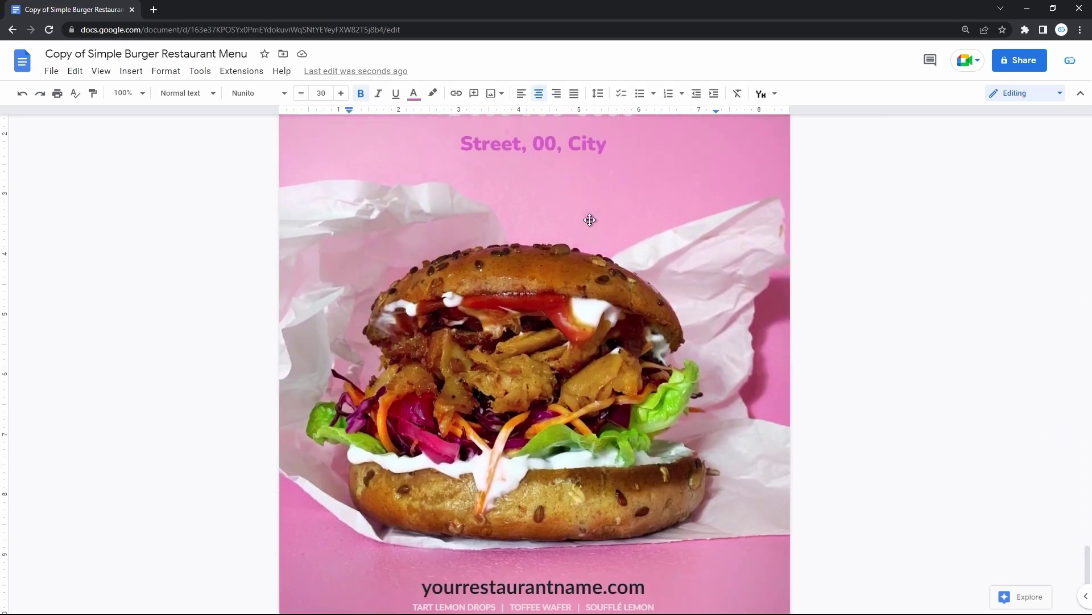
scroll(589, 220, "up", 3)
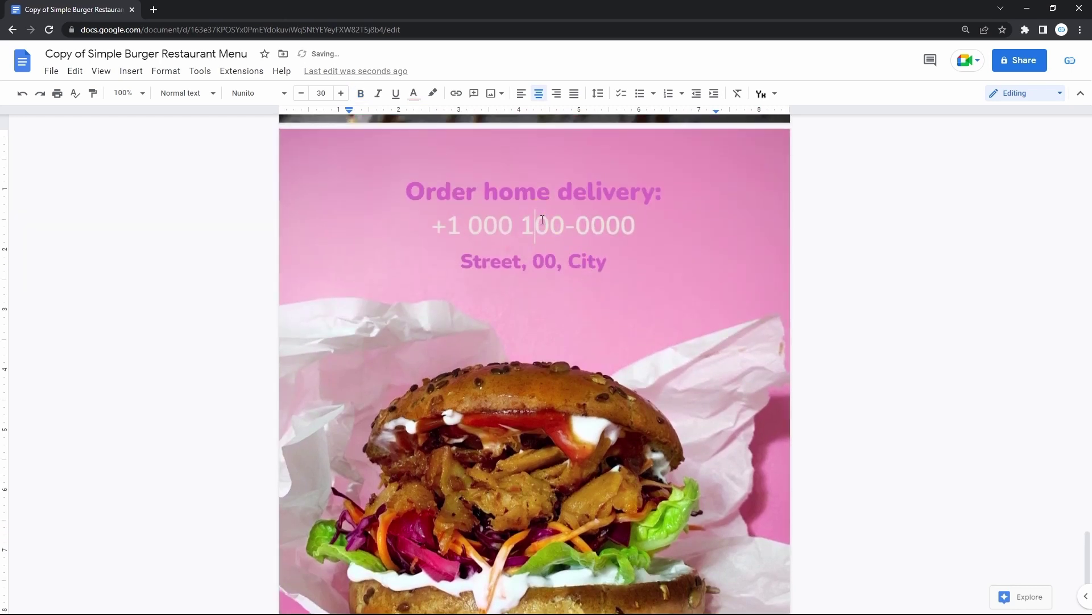
left_click(708, 304)
scroll(708, 304, "down", 3)
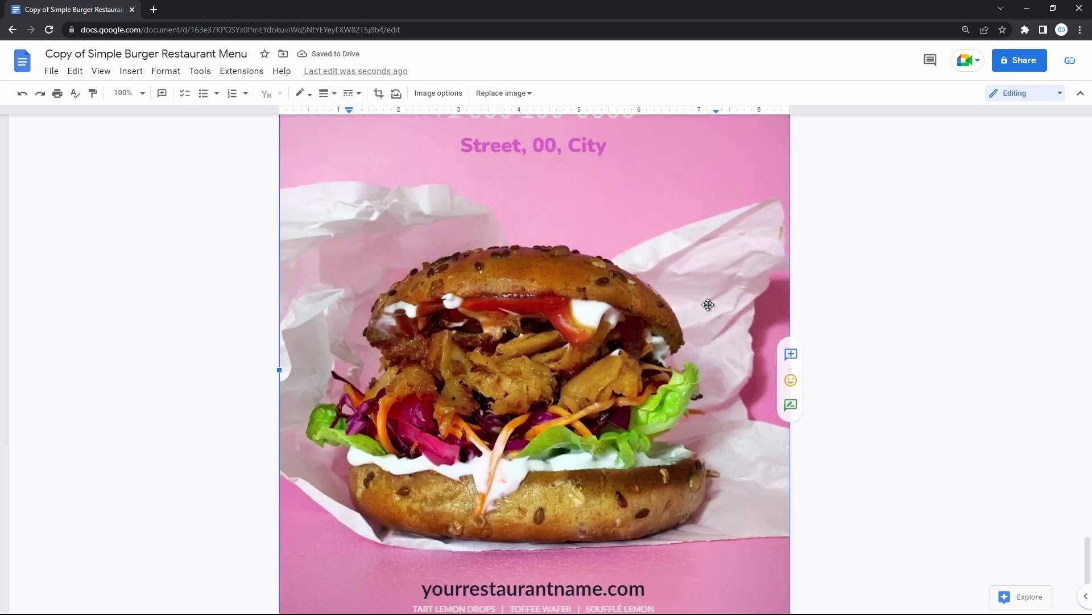
left_click(531, 541)
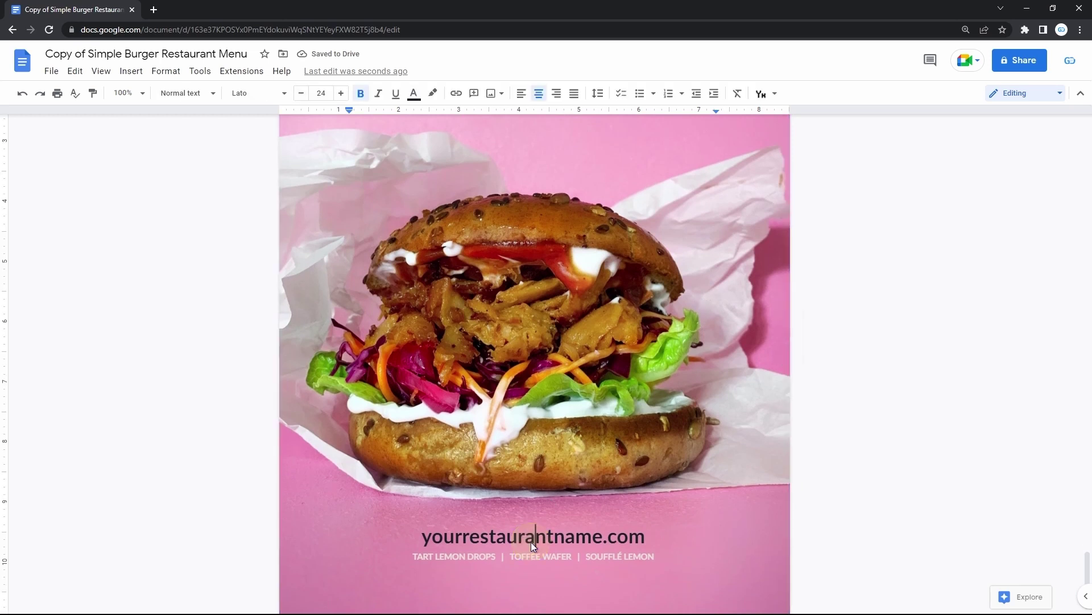